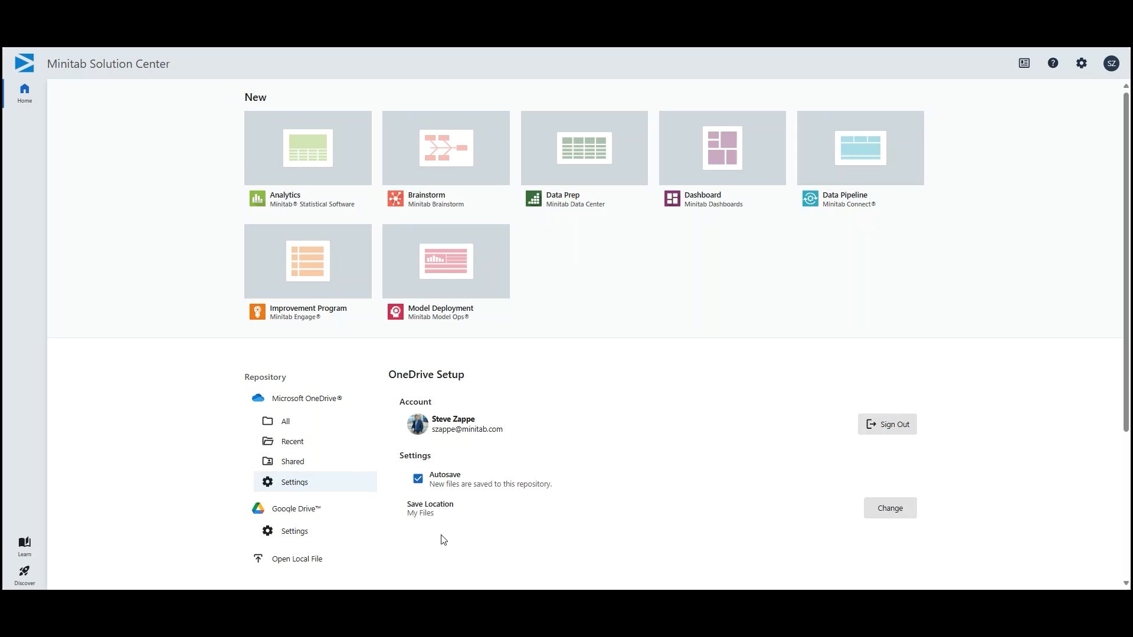
- Review the Google Drive and OneDrive repository settings, and look through the shared, recent and complete OneDrive file lists
left_click(322, 537)
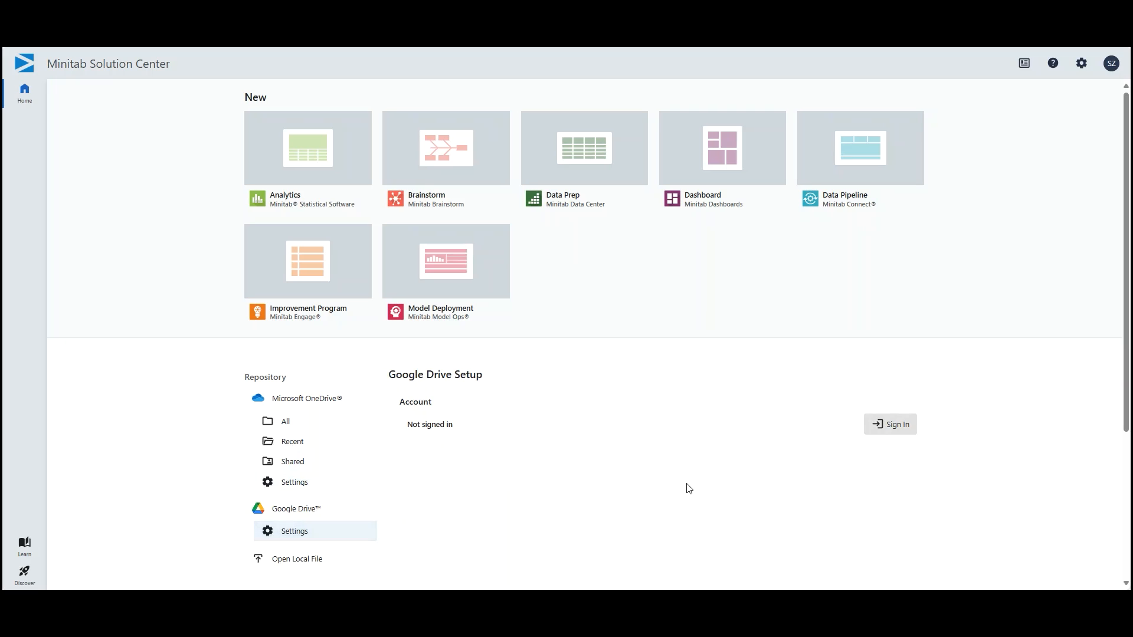
left_click(884, 424)
left_click(299, 481)
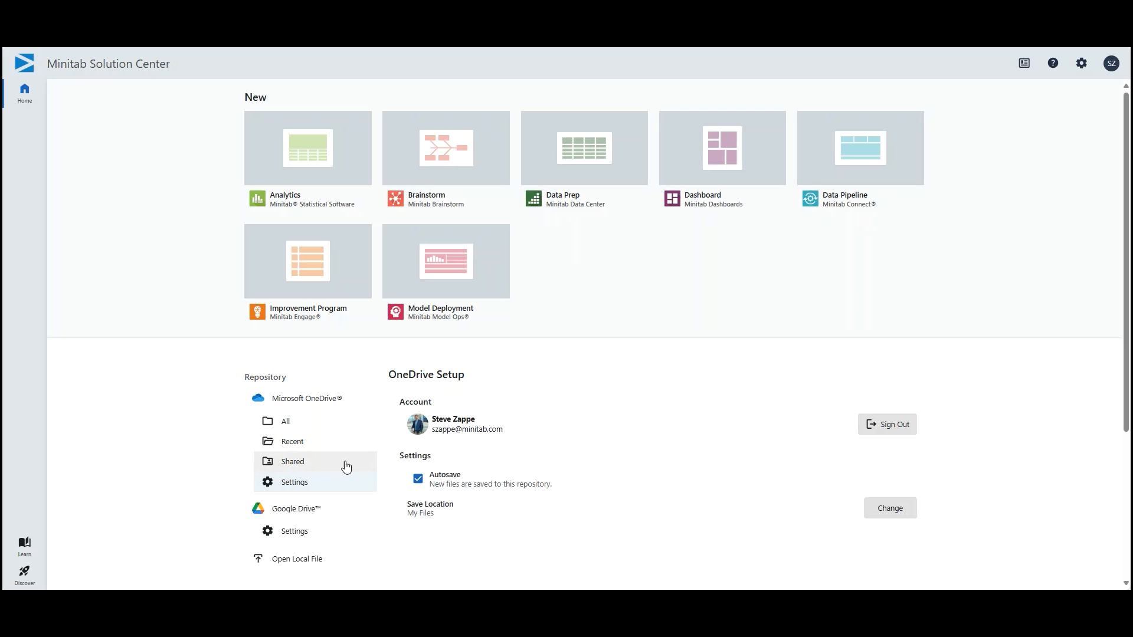
left_click(347, 467)
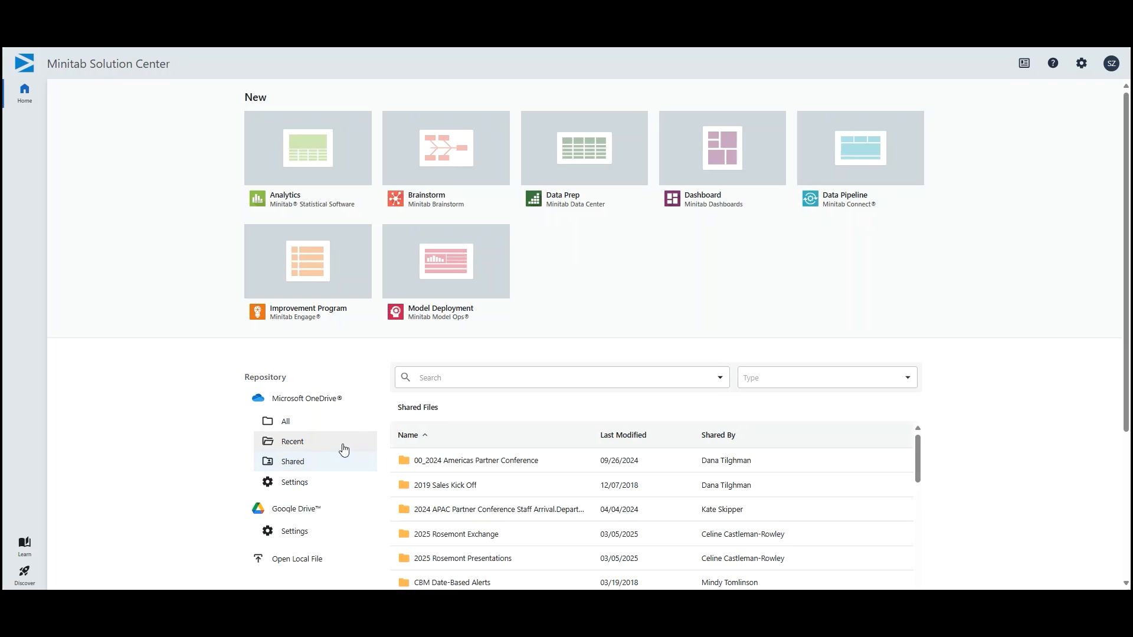
left_click(344, 449)
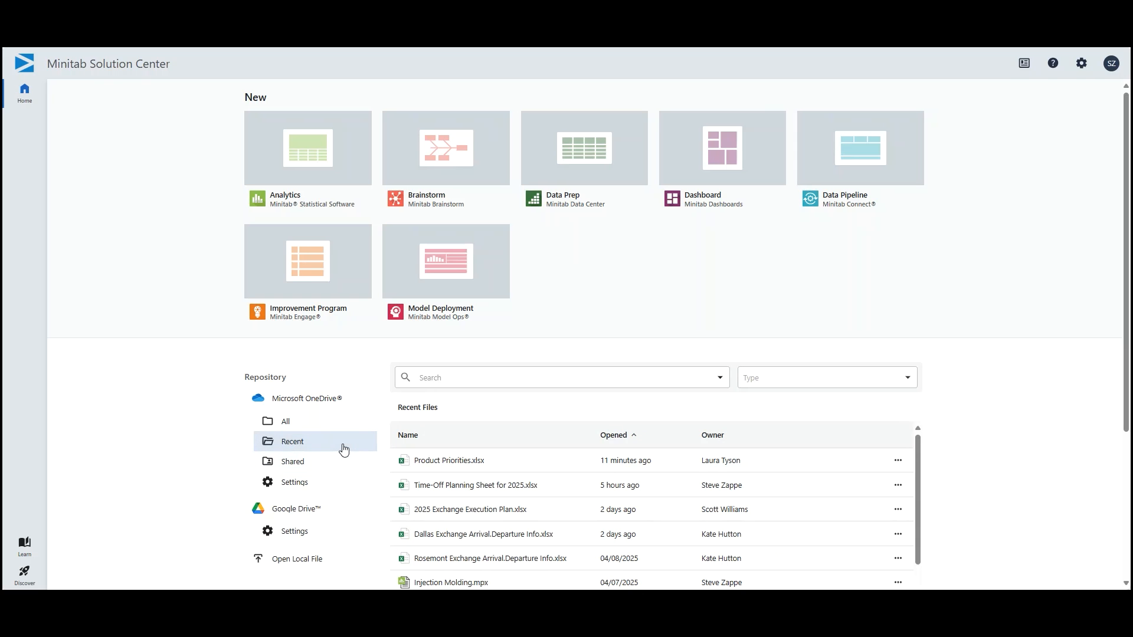
left_click(347, 422)
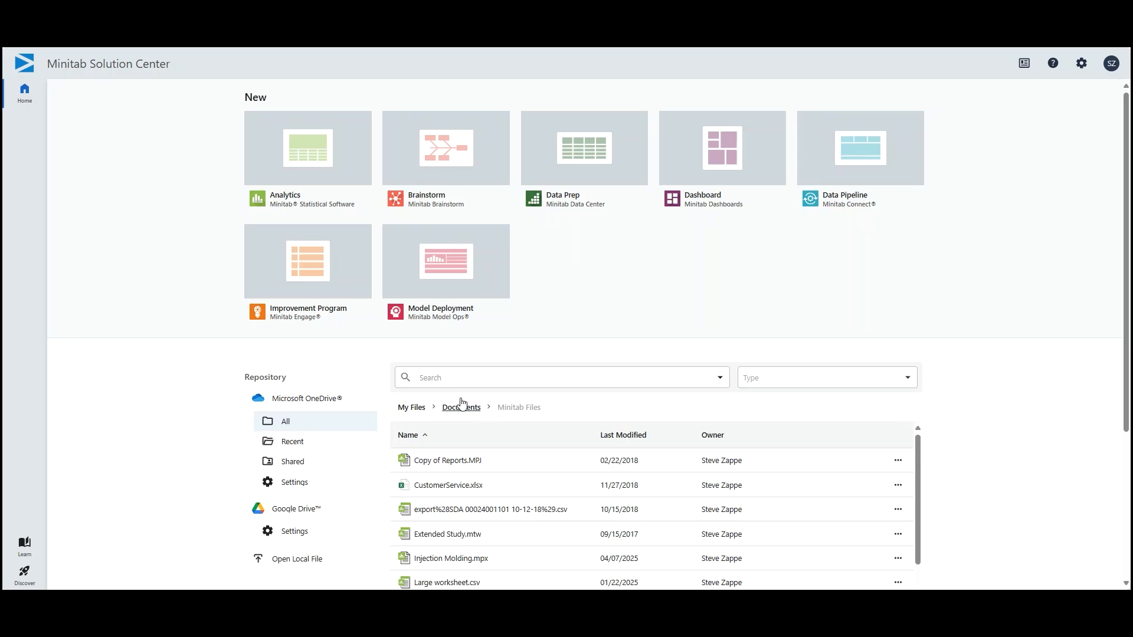
- Create a new dashboard and open PretzelAcceptability.csv from the Minitab Files folder in OneDrive Documents as its data
left_click(720, 163)
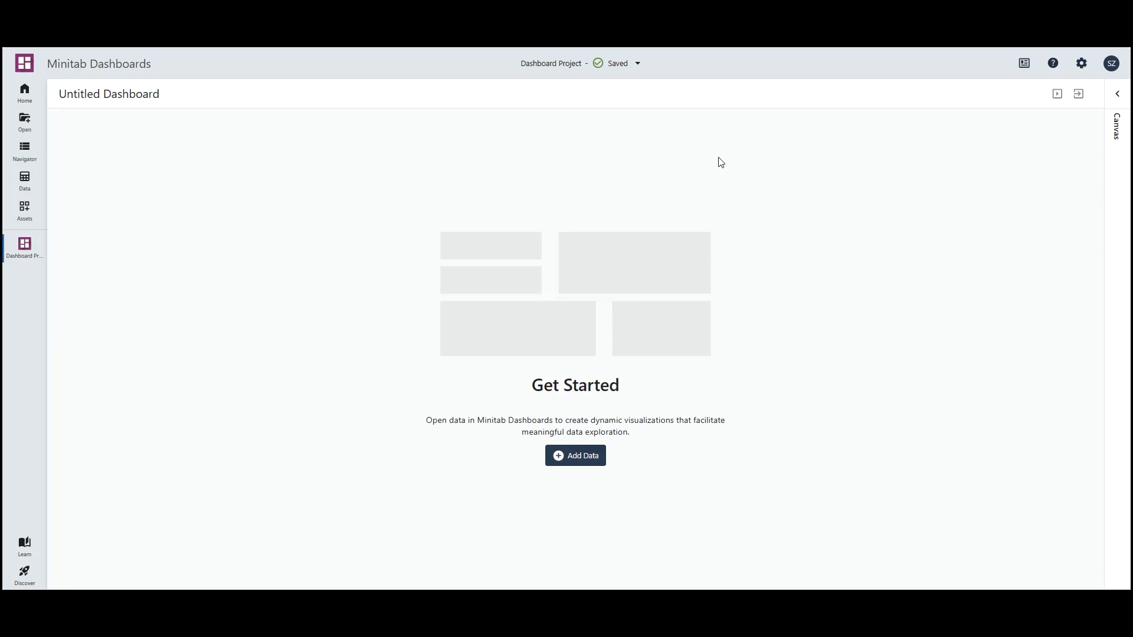
left_click(589, 457)
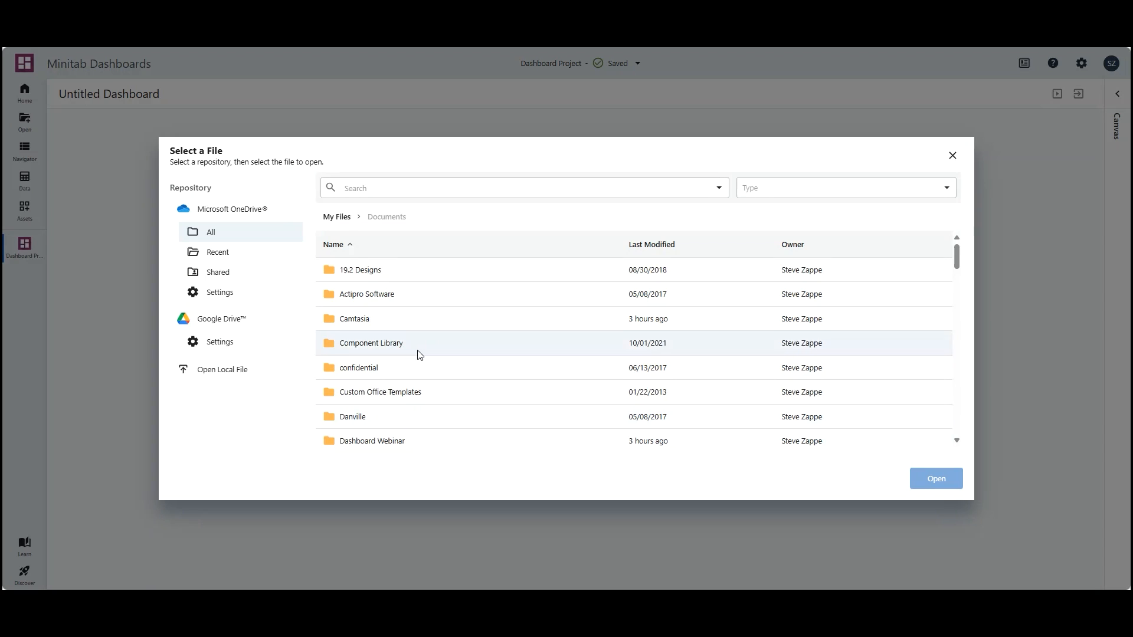
scroll(412, 366, "down", 3)
scroll(412, 369, "down", 5)
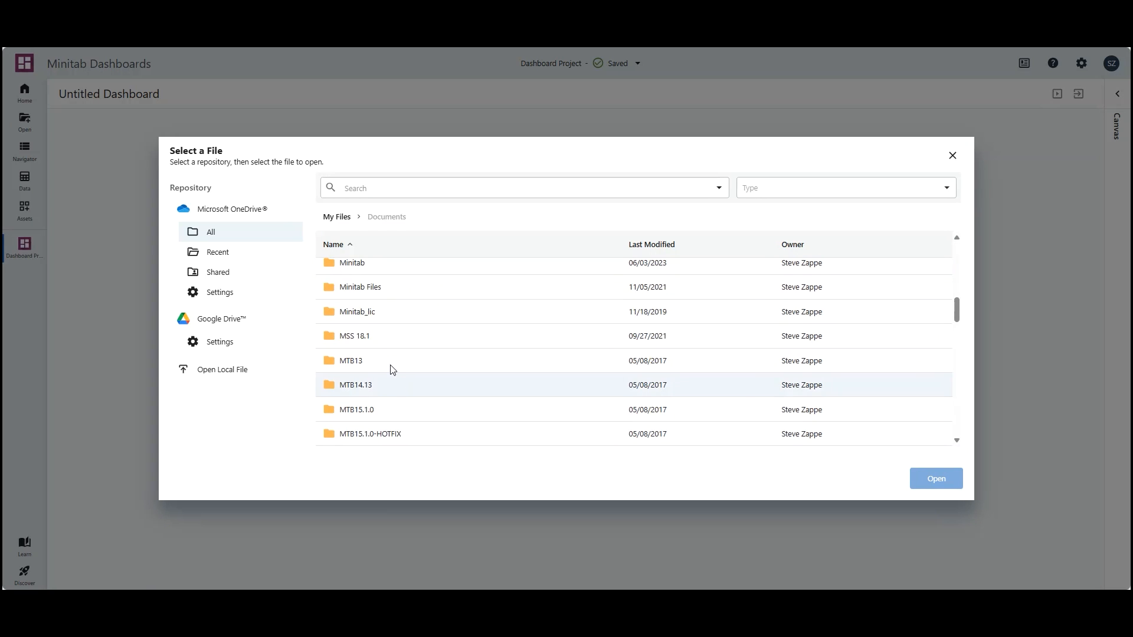
double_click(363, 297)
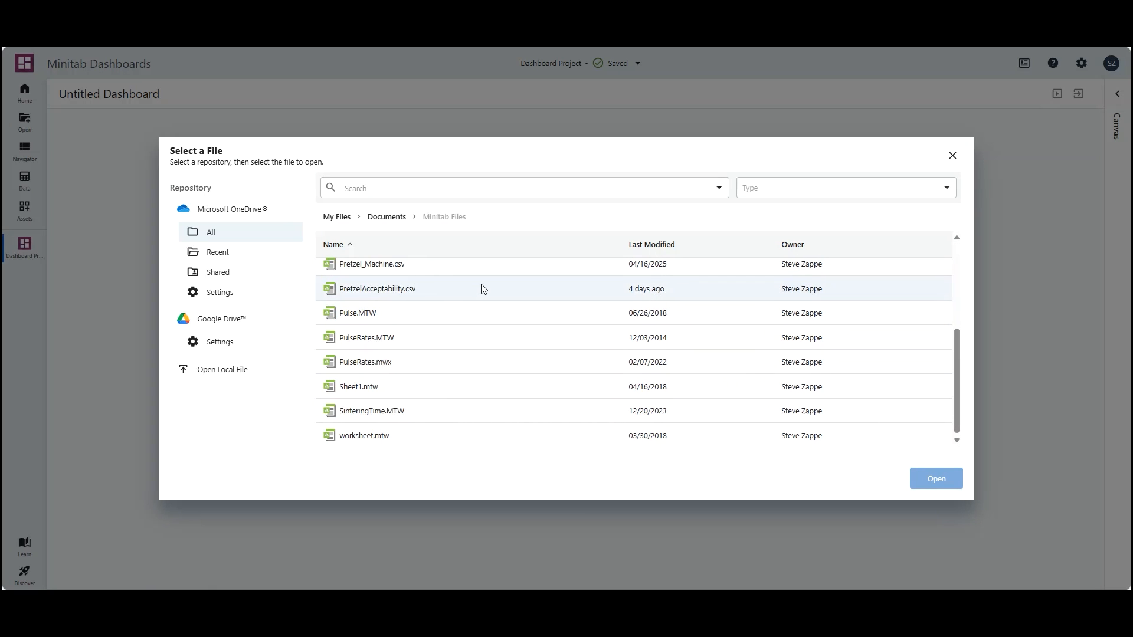
left_click(440, 294)
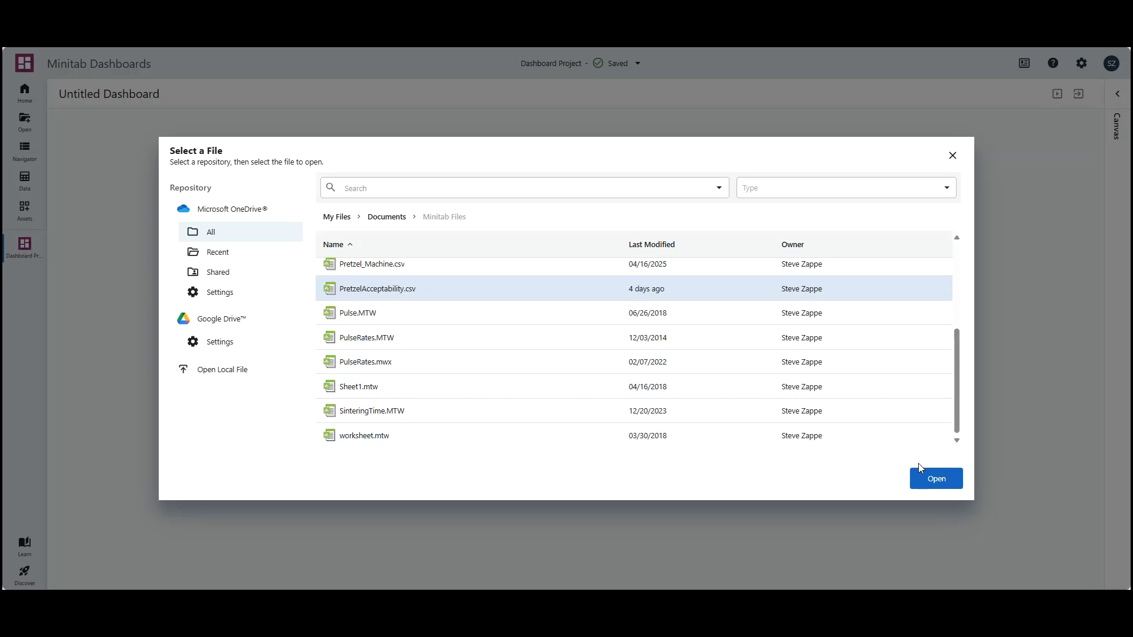
left_click(926, 481)
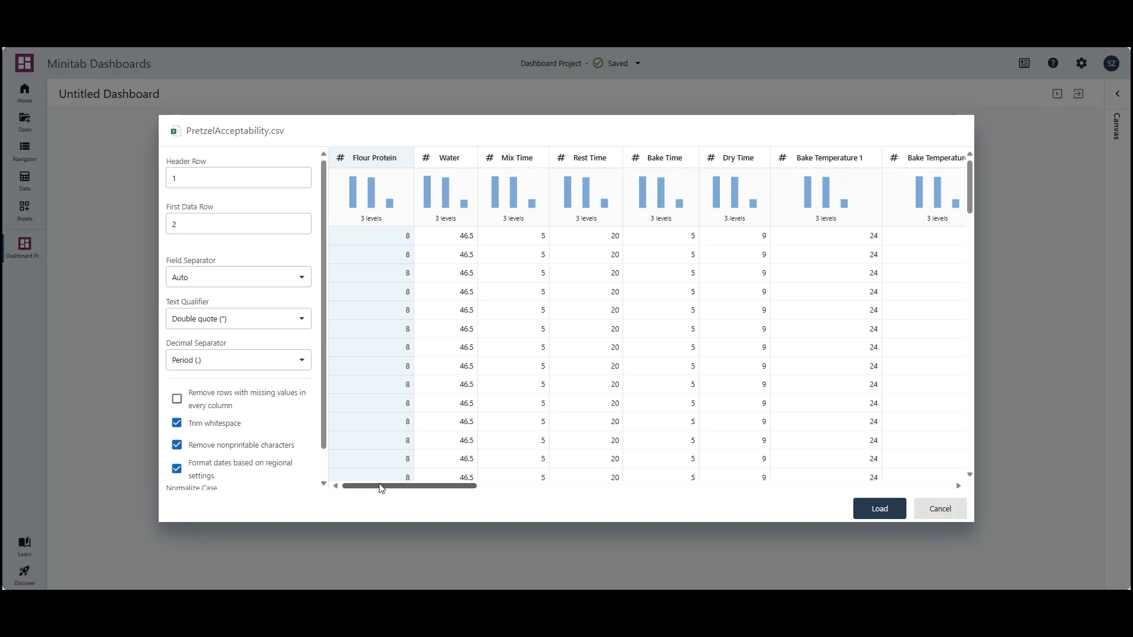
- Check the column distributions in the PretzelAcceptability.csv import preview and load the data with the default import settings
left_click_drag(381, 488, 593, 487)
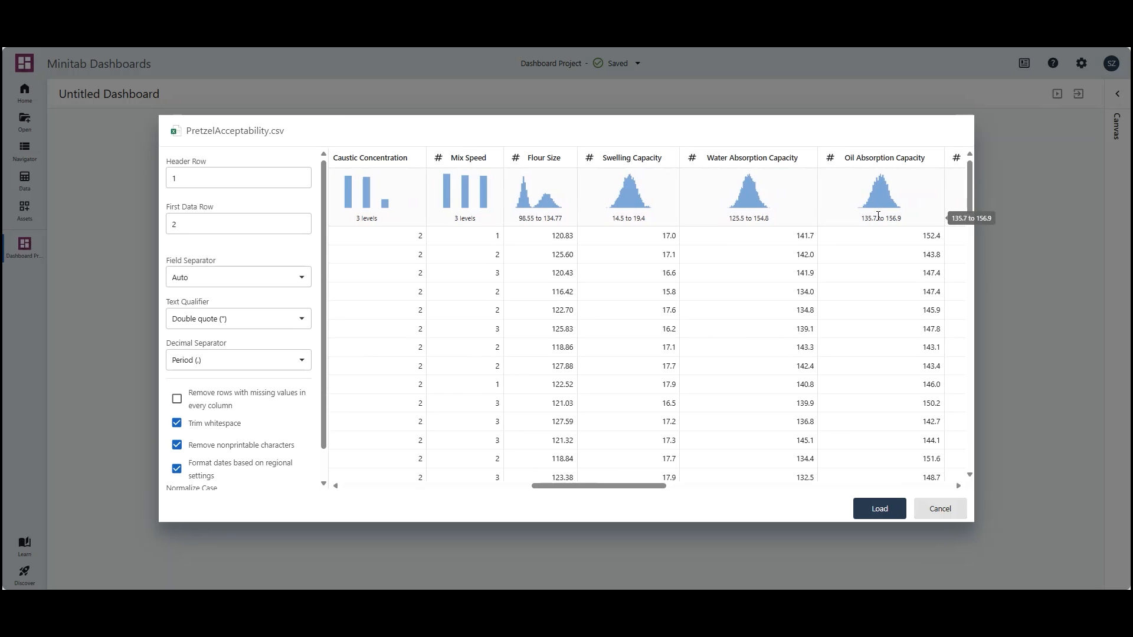
left_click_drag(640, 487, 675, 484)
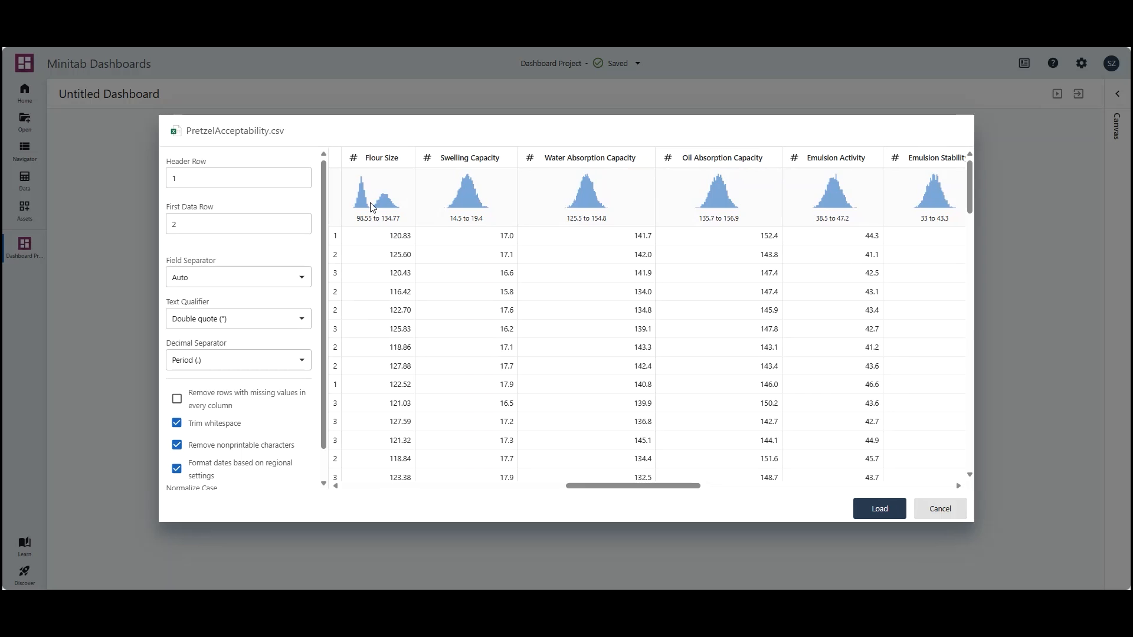
left_click_drag(600, 486, 711, 490)
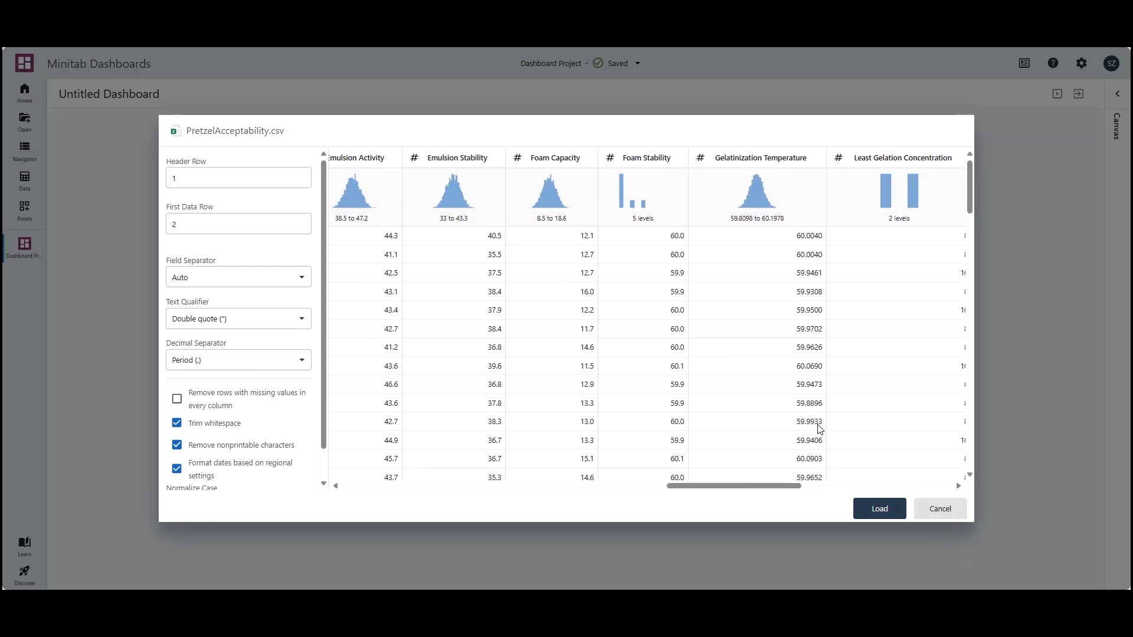
left_click(870, 511)
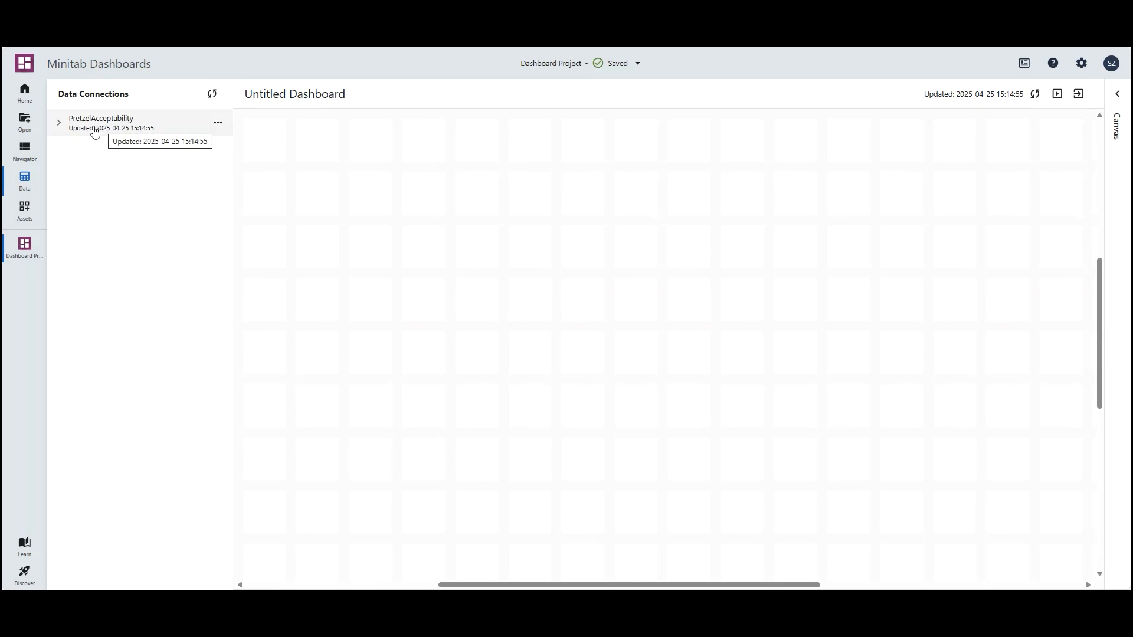
- Examine the column list of the PretzelAcceptability connection and the available visualization, process quality, control and text assets
left_click(77, 121)
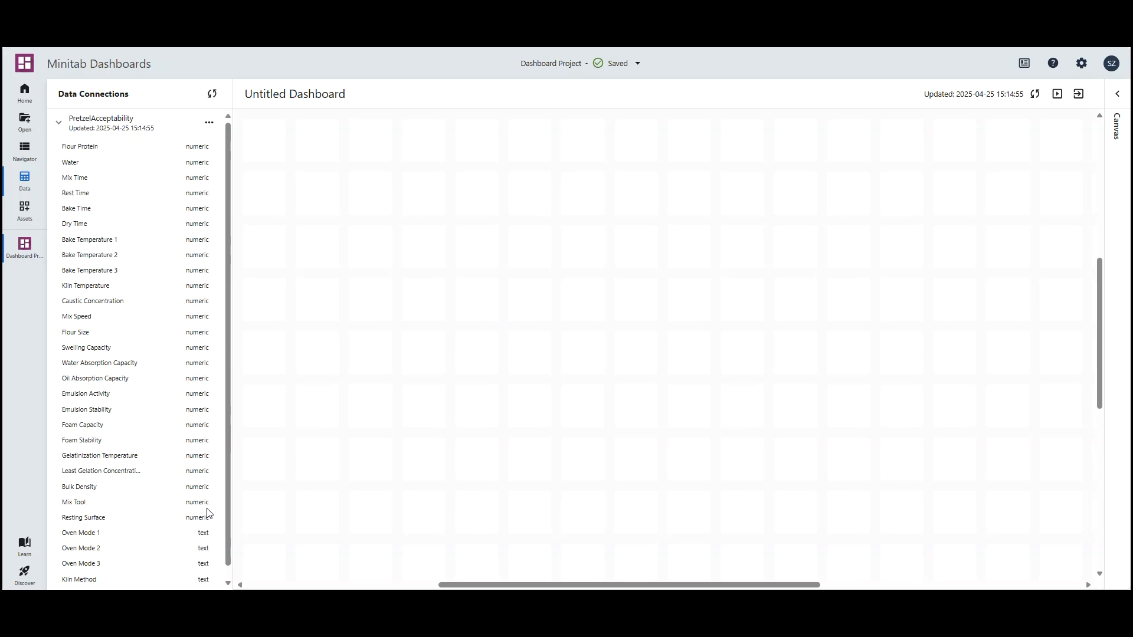
left_click(24, 216)
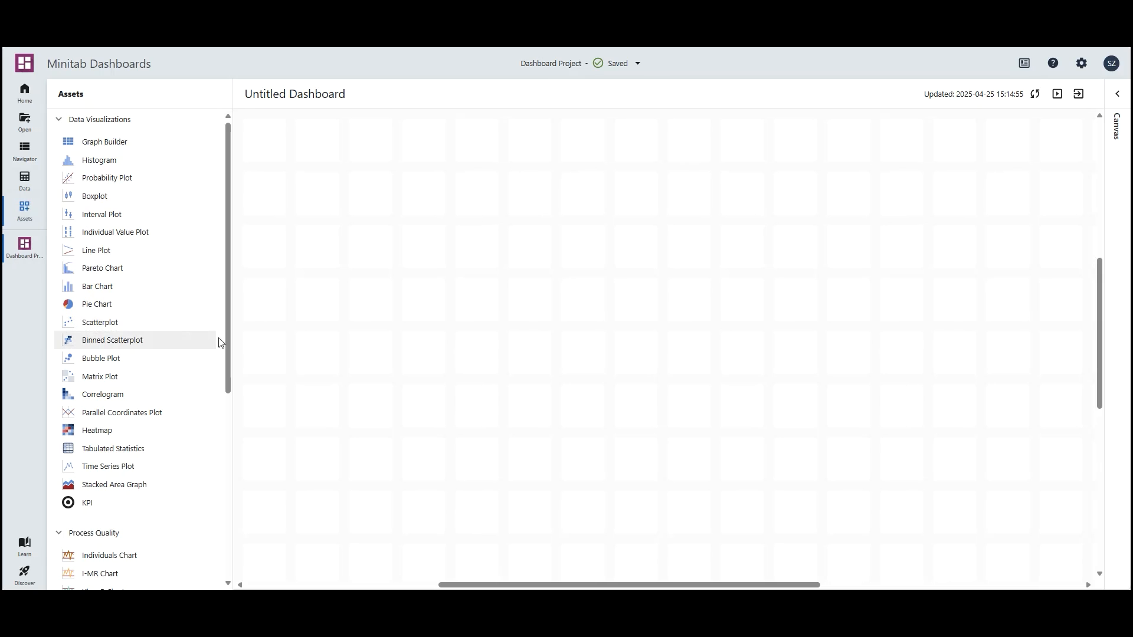
left_click_drag(227, 341, 252, 343)
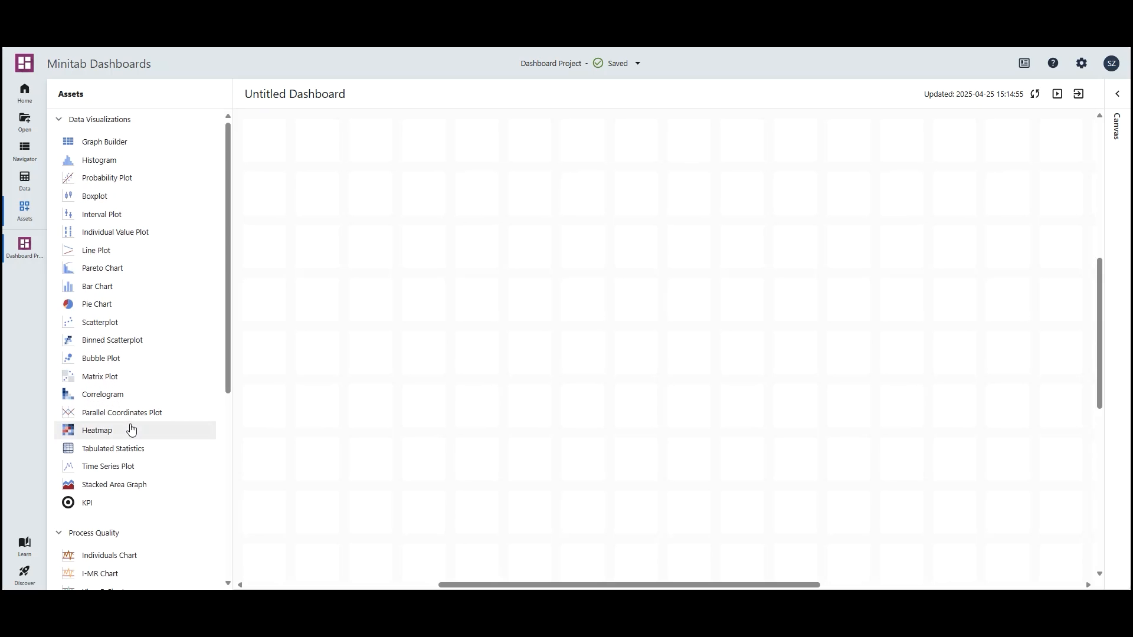
left_click_drag(230, 396, 229, 533)
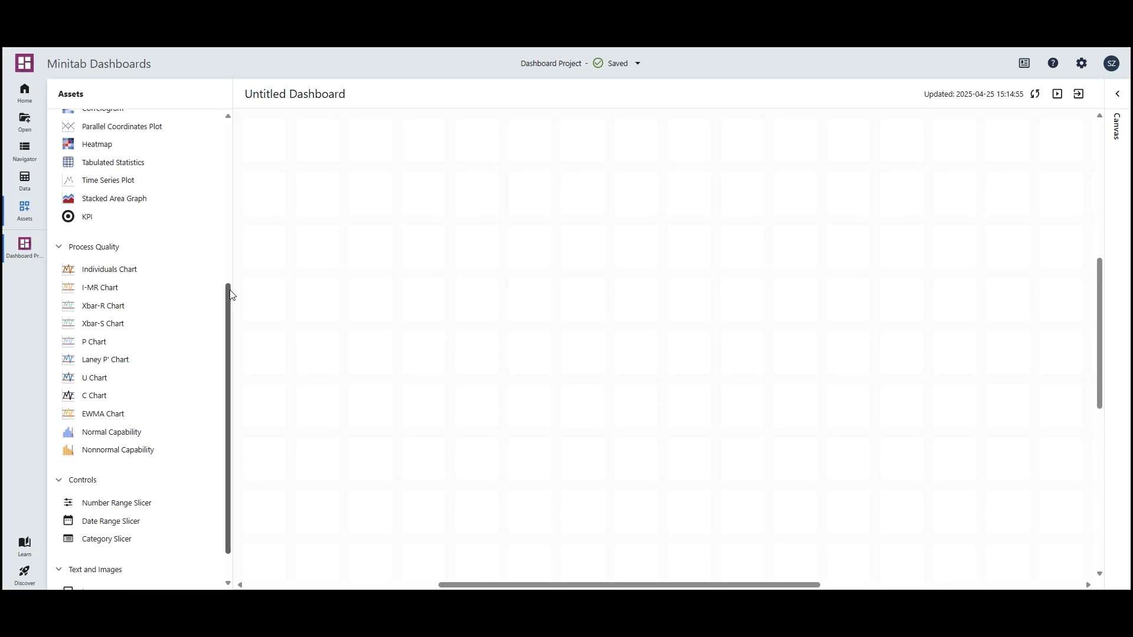
scroll(232, 295, "down", 1)
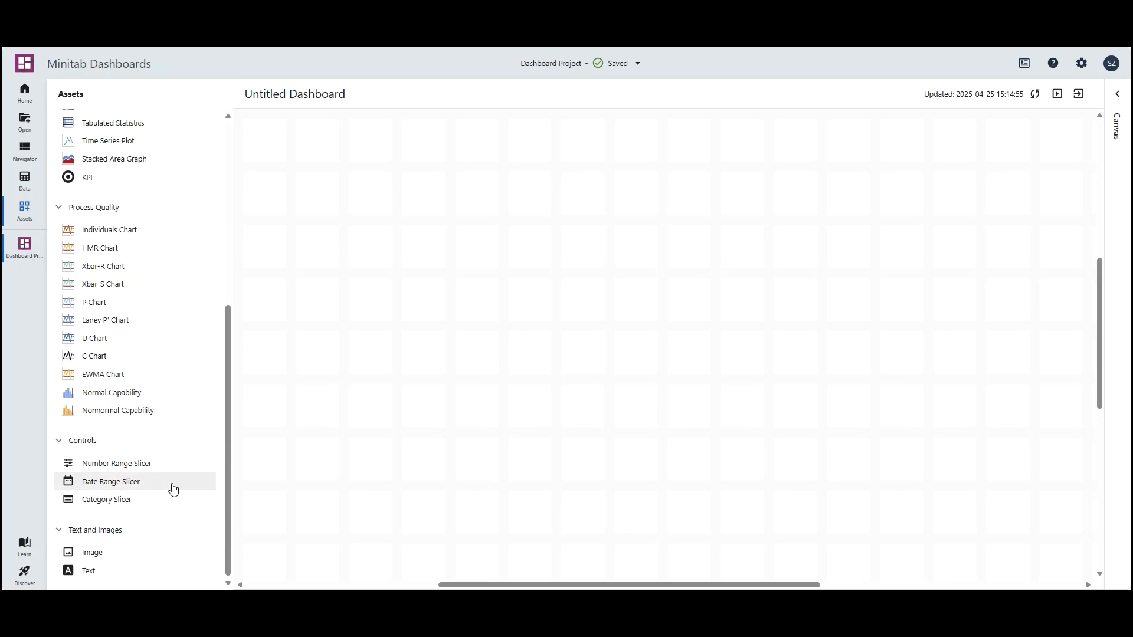
left_click_drag(229, 448, 222, 391)
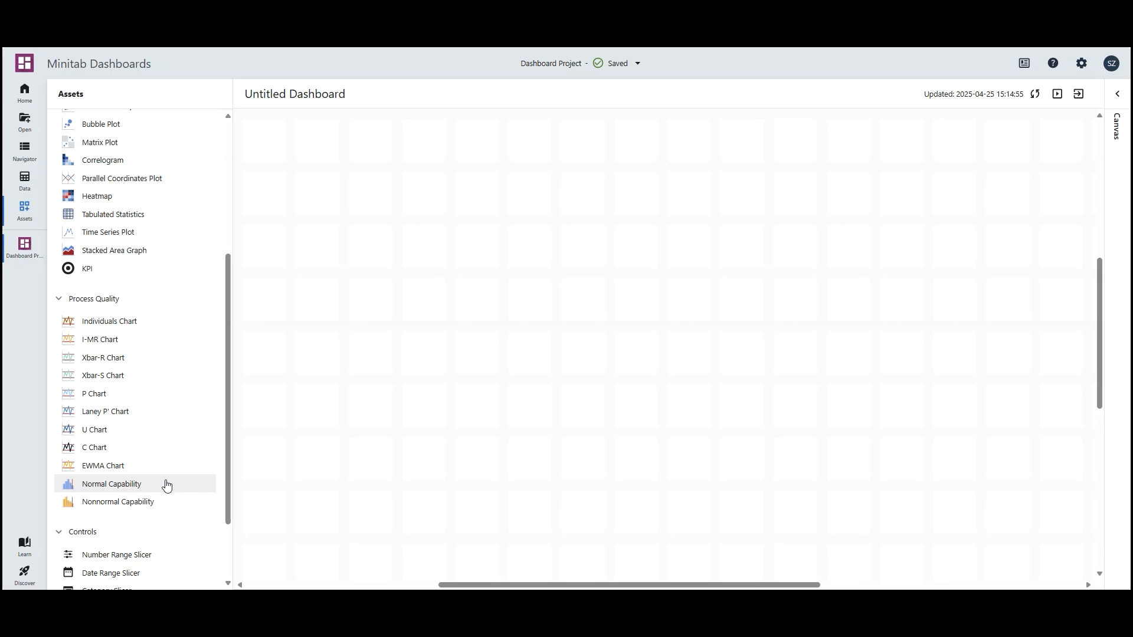
- Add a Normal Capability card to the dashboard and place it in the lower-left corner of the canvas
left_click_drag(144, 494, 265, 463)
left_click(642, 211)
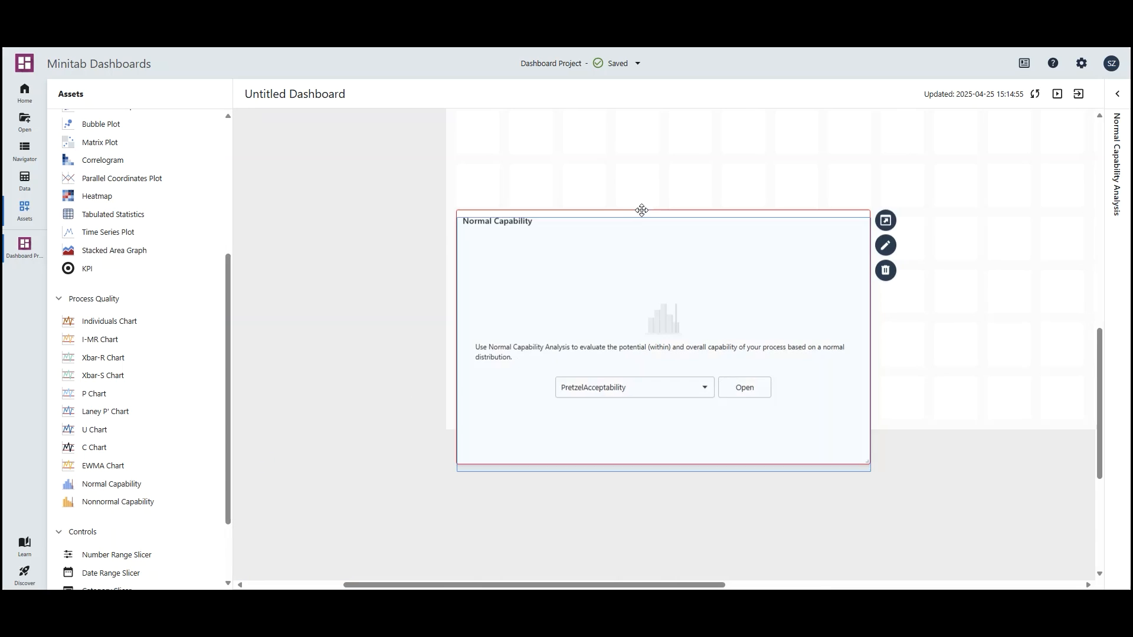
left_click_drag(642, 211, 647, 189)
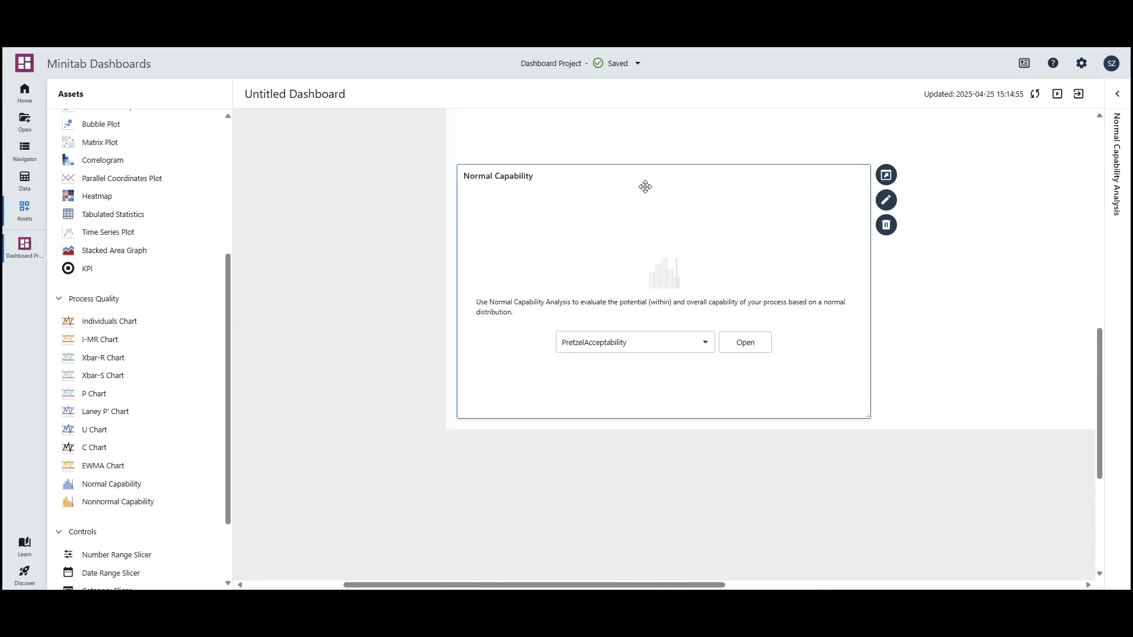
mouse_move(637, 212)
left_mouse_down()
mouse_move(708, 195)
mouse_move(649, 213)
left_mouse_up()
left_click_drag(664, 586, 739, 581)
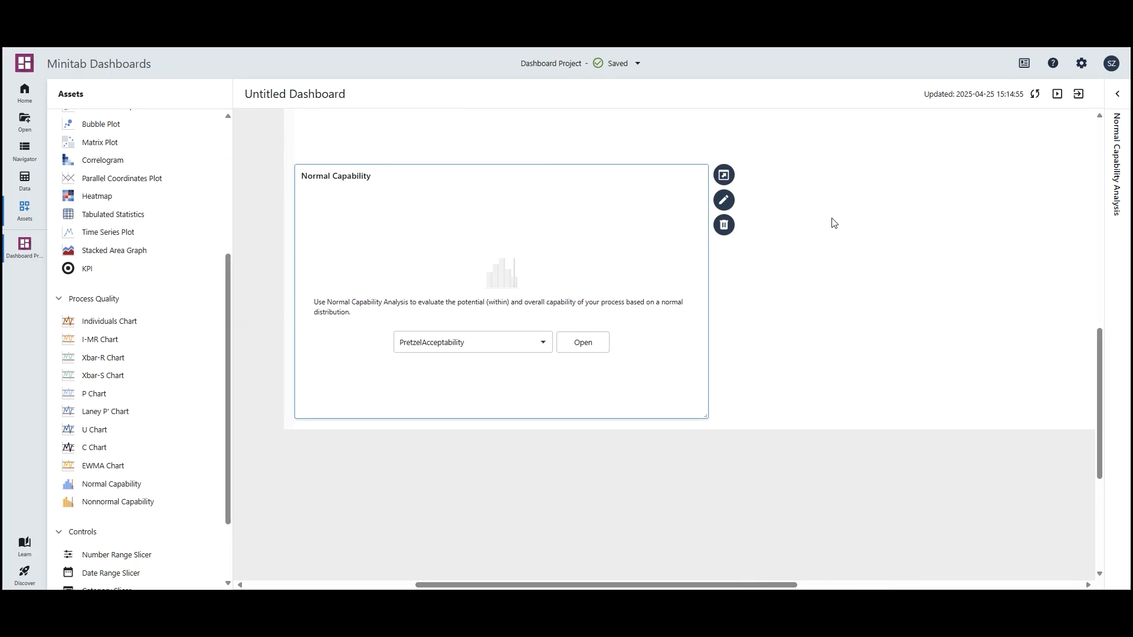
scroll(834, 223, "up", 2)
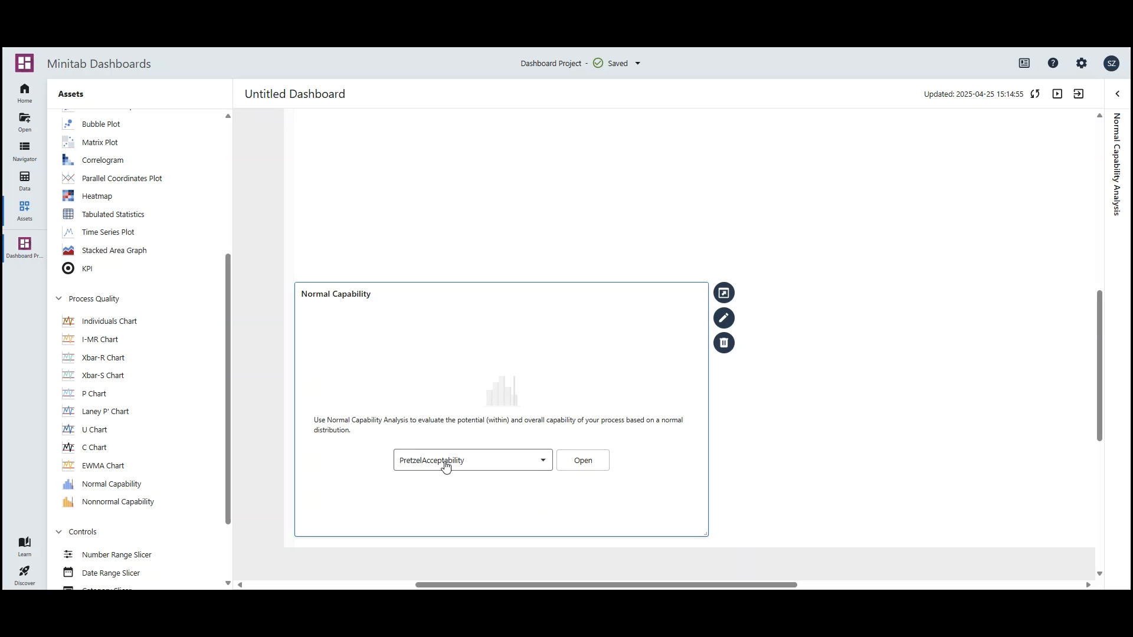
- Start the card's capability analysis on PretzelAcceptability with Gelatinization Temperature as data column and a subgroup size of 1
left_click(589, 465)
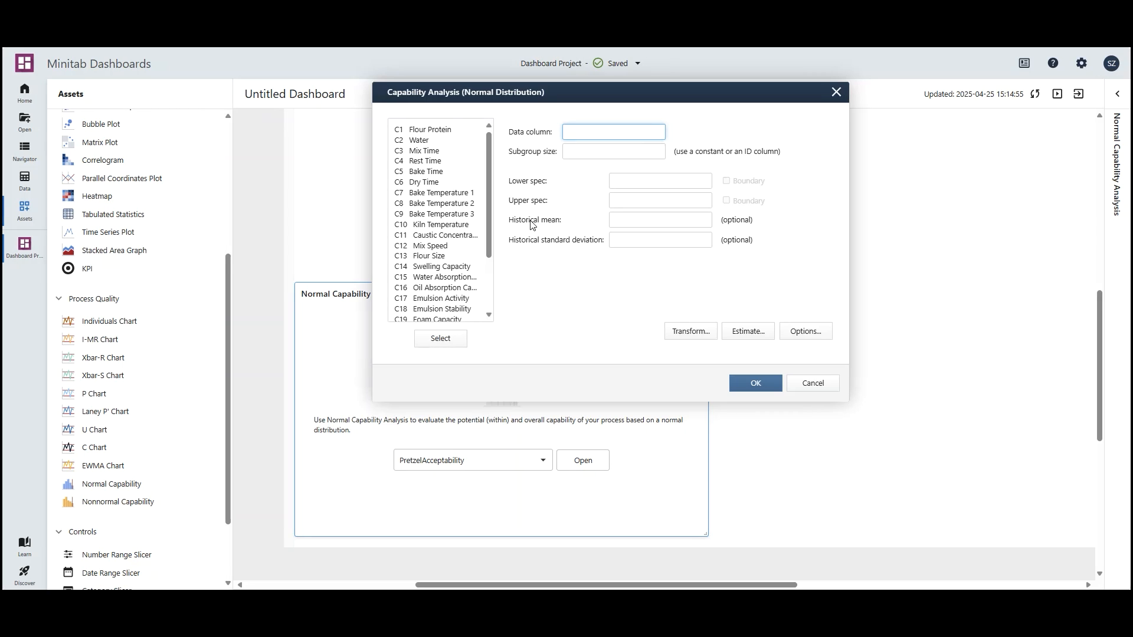
left_click_drag(487, 223, 487, 302)
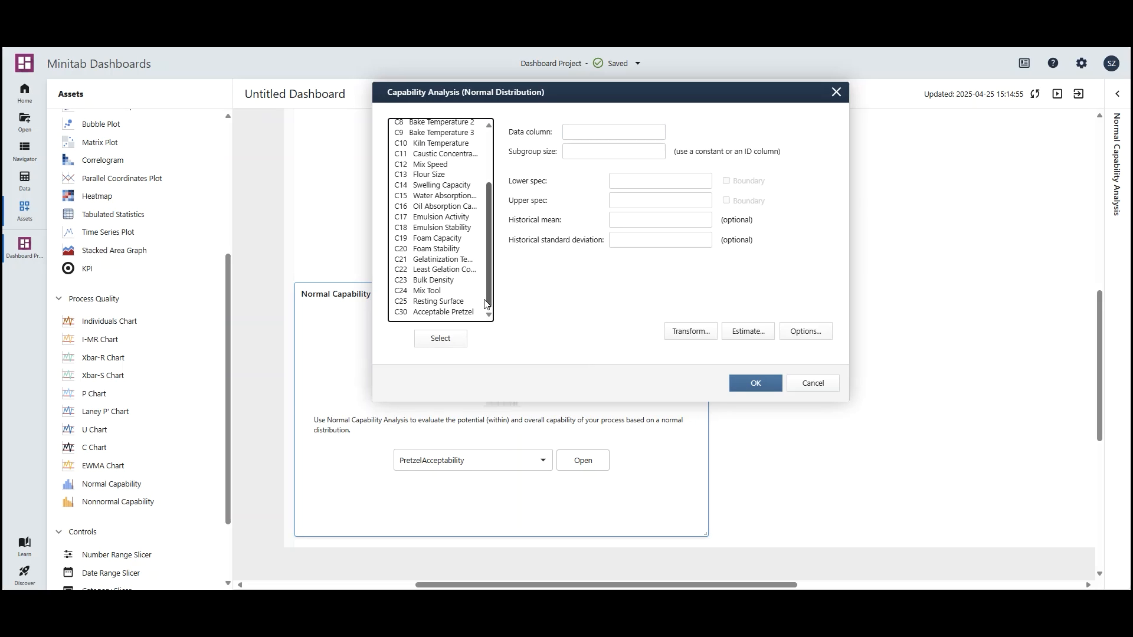
left_click(468, 264)
double_click(468, 264)
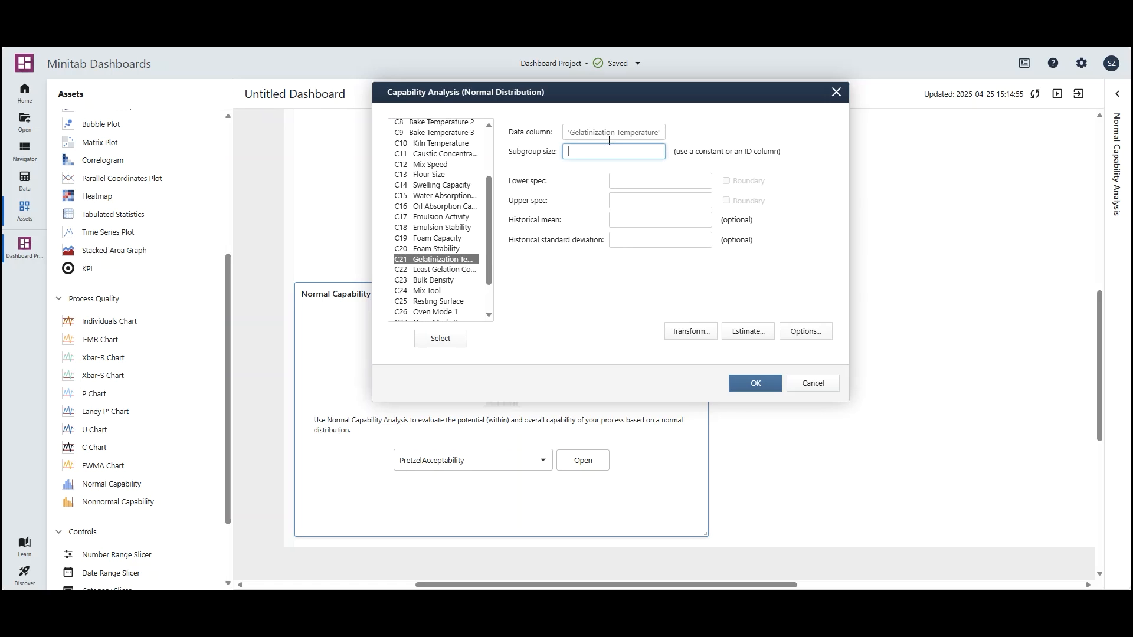
type("1")
- Set the lower spec to 59.9, the upper spec to 60.1 and the target to 60, and generate the capability report
left_click(631, 182)
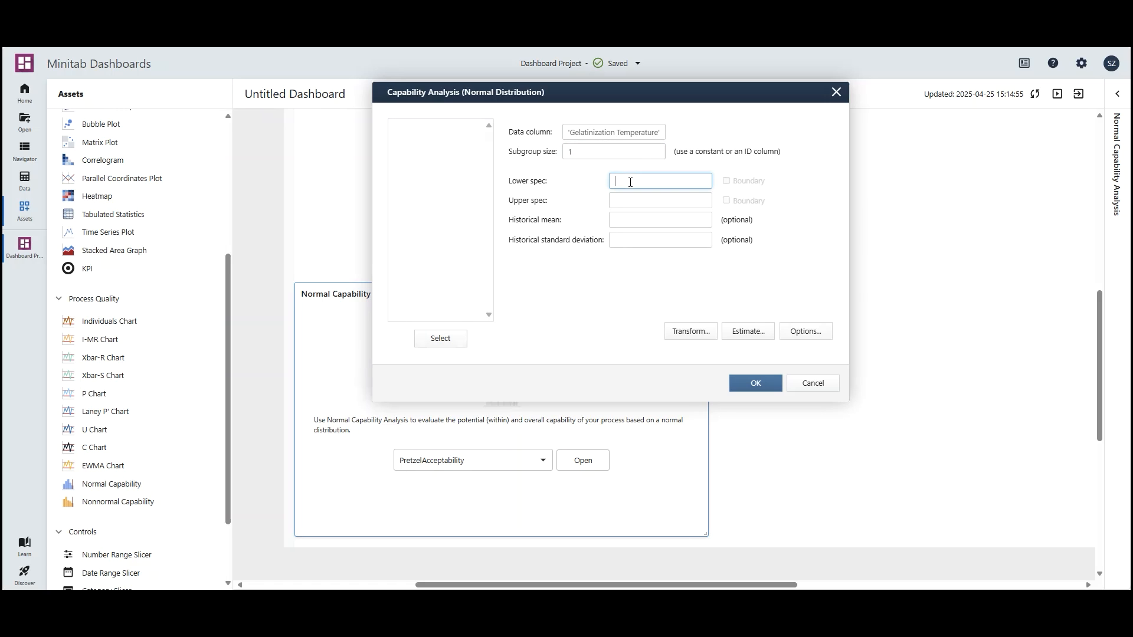
type("59.9")
left_click(630, 196)
type("60.1")
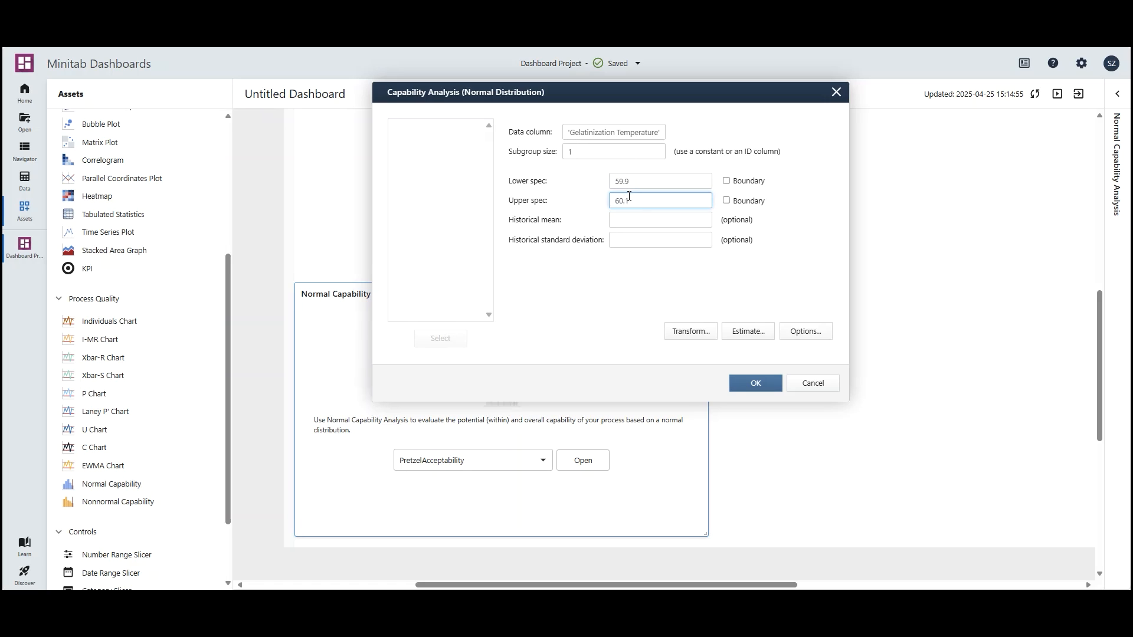
left_click(804, 331)
type("60")
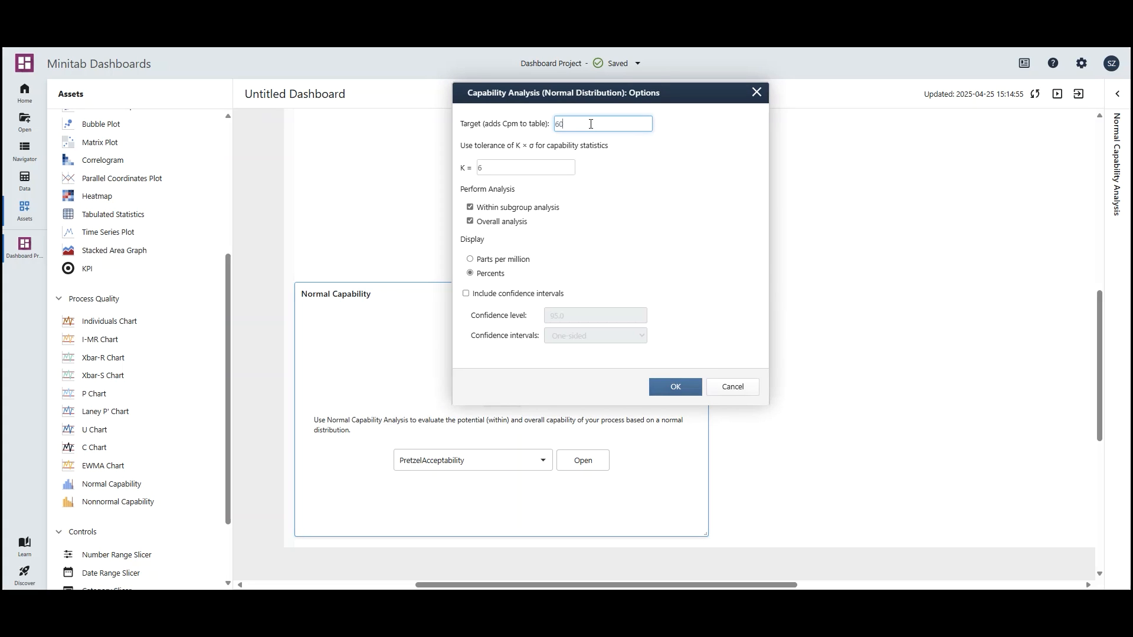
left_click(674, 387)
left_click(743, 382)
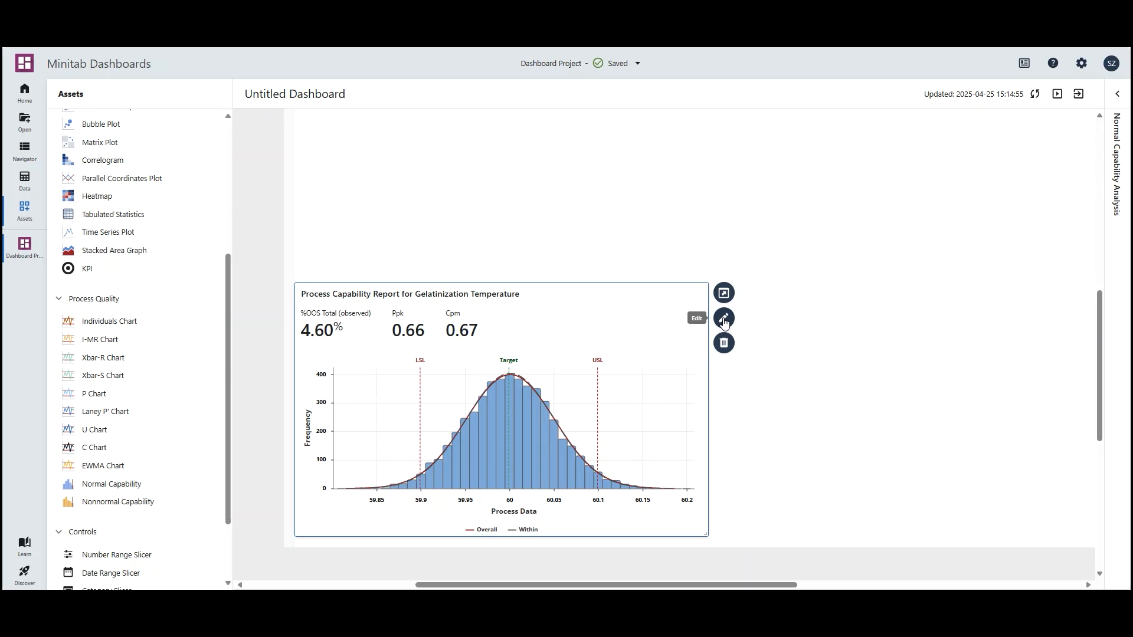
- Enable the display of all capability statistics in the graph options of the Gelatinization Temperature capability card
left_click(724, 318)
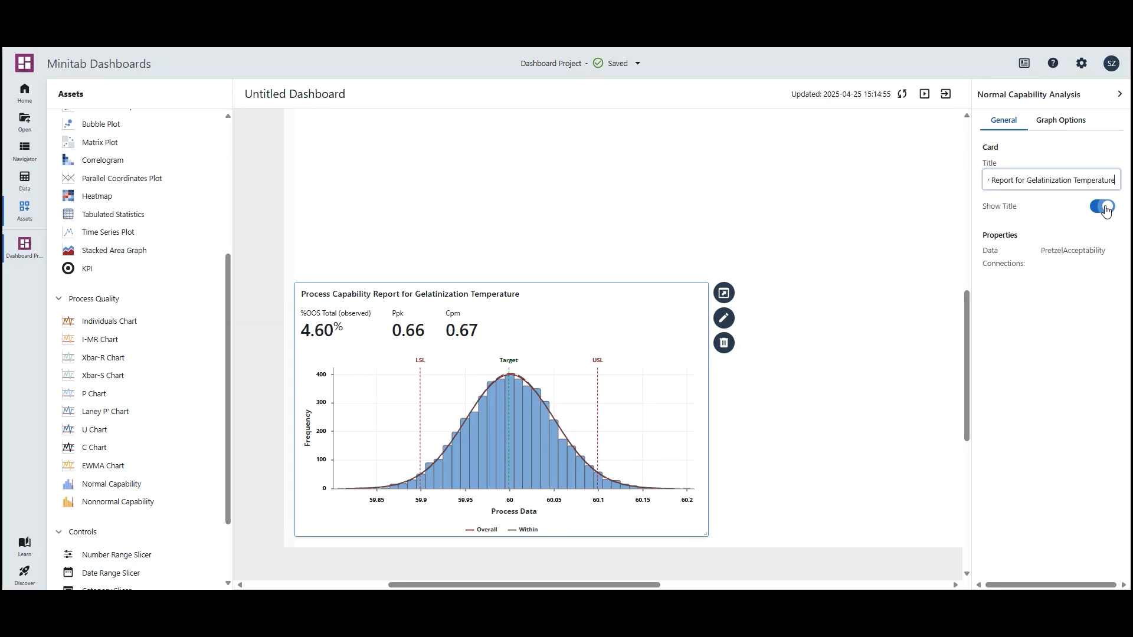
left_click(1069, 121)
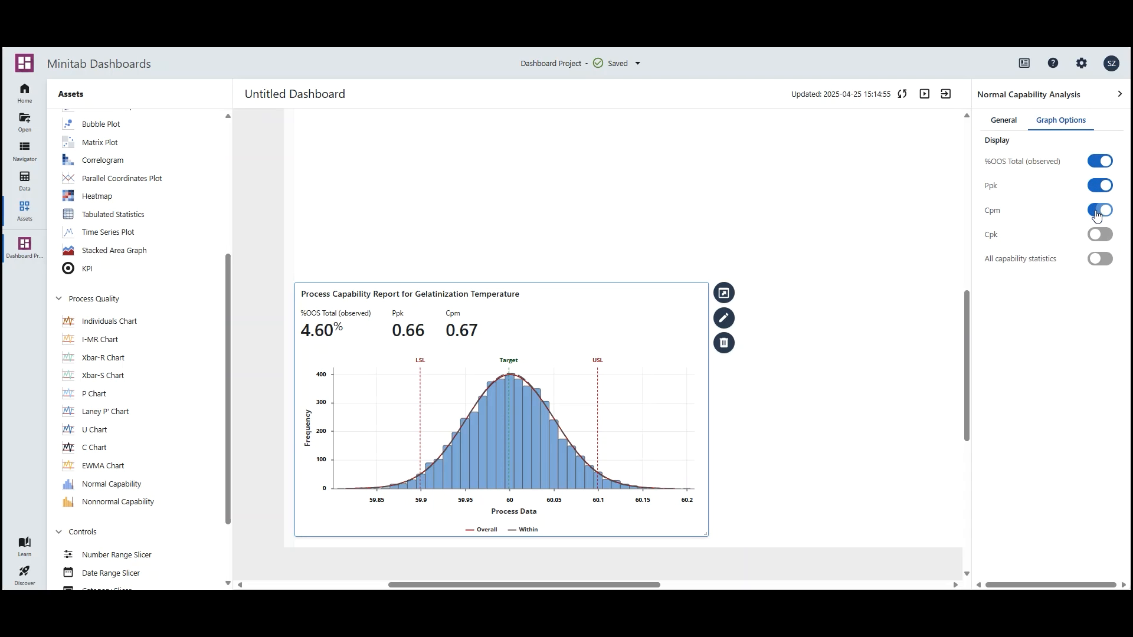
left_click(1099, 260)
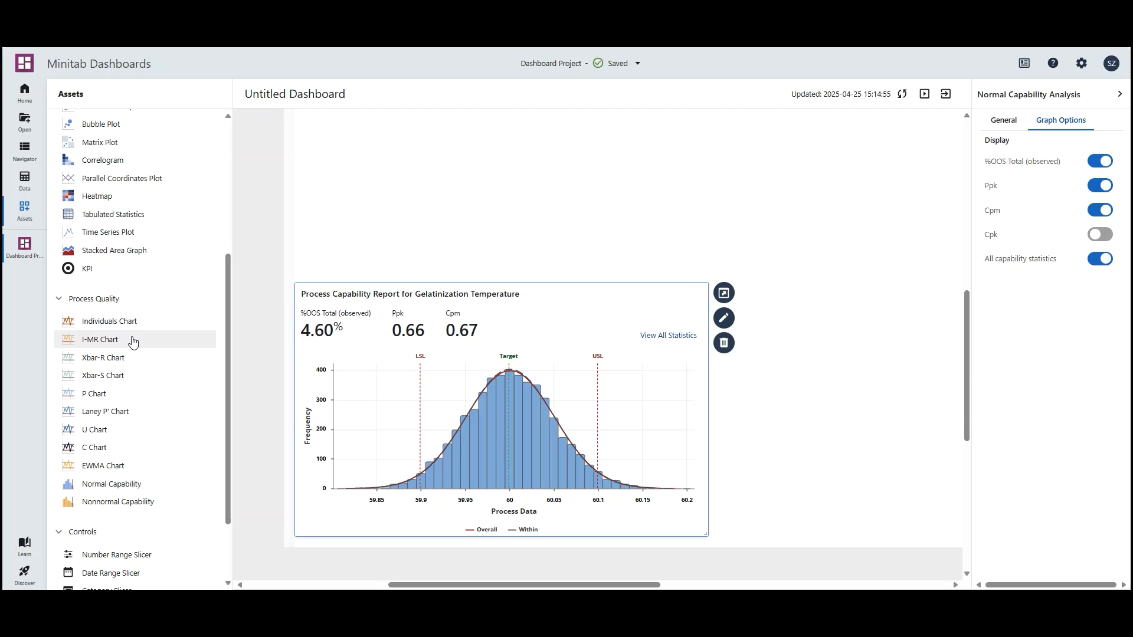
- Add an I-MR Chart card beside the capability report and create the chart for Gelatinization Temperature from PretzelAcceptability
left_click_drag(140, 342, 742, 292)
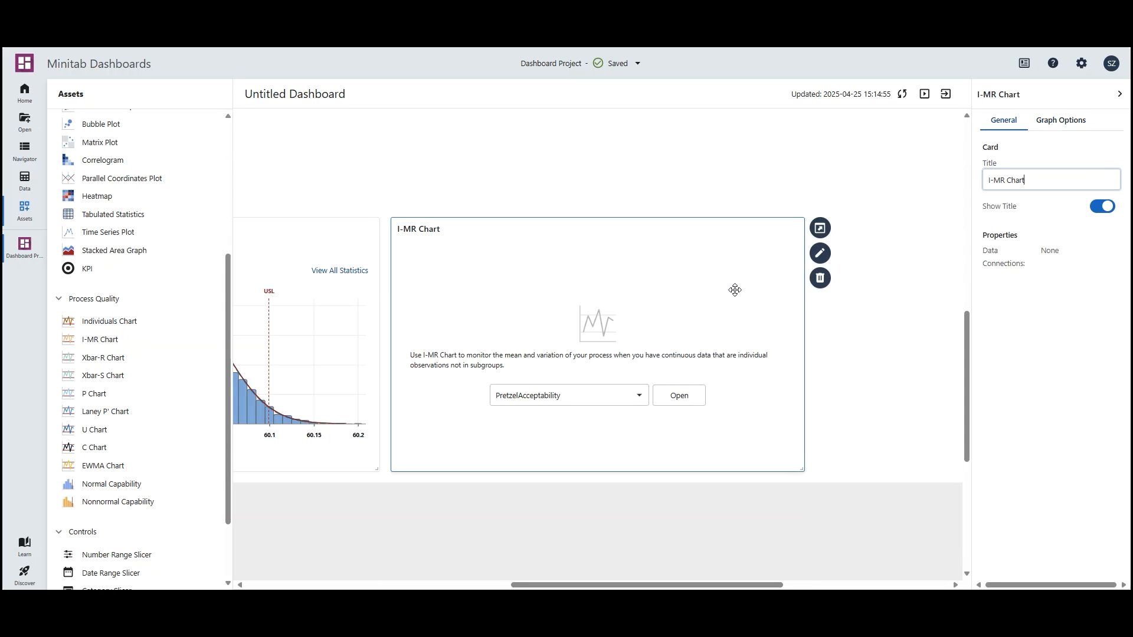
left_click(686, 398)
left_click_drag(490, 145, 489, 214)
double_click(443, 172)
left_click(756, 296)
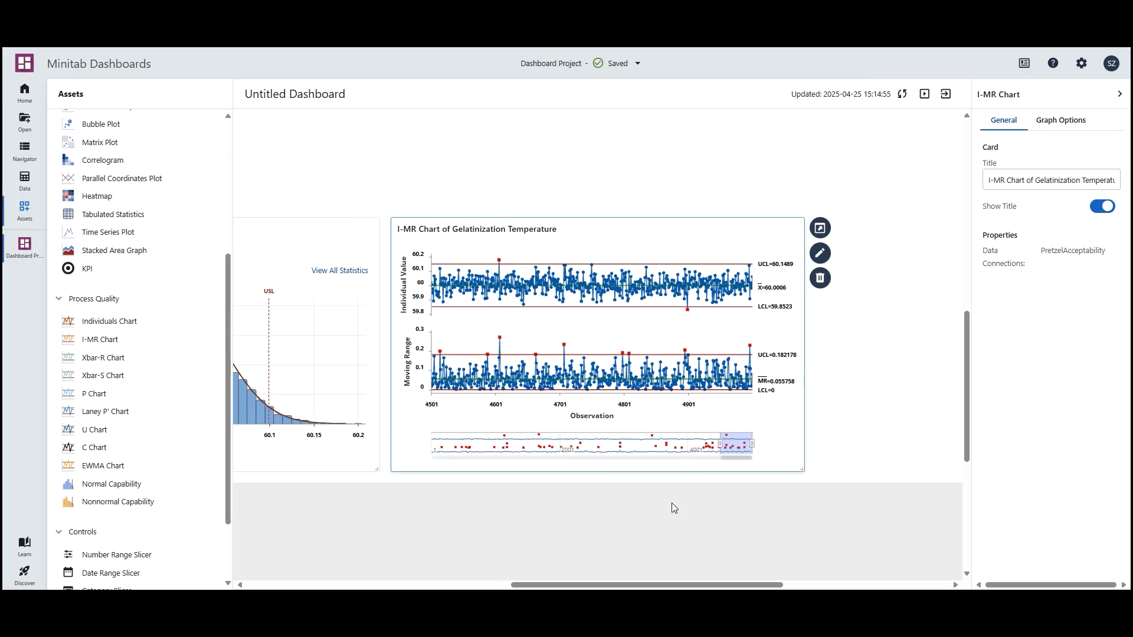
- Add a Tabulated Statistics card to the empty canvas area above the capability report
left_click_drag(637, 586, 584, 587)
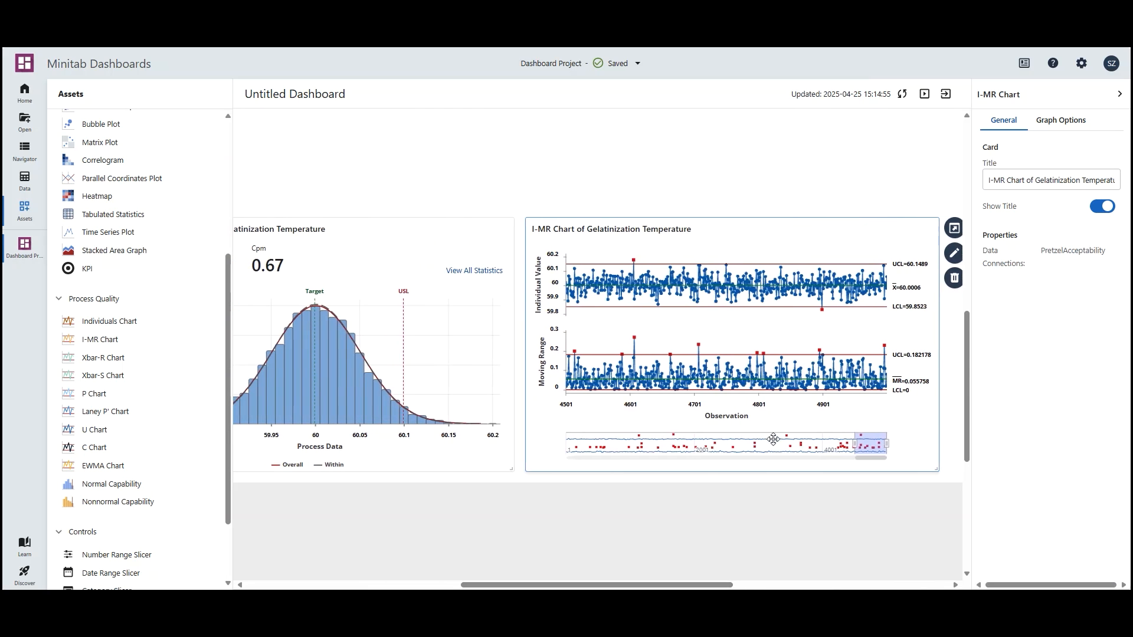
left_click(1121, 96)
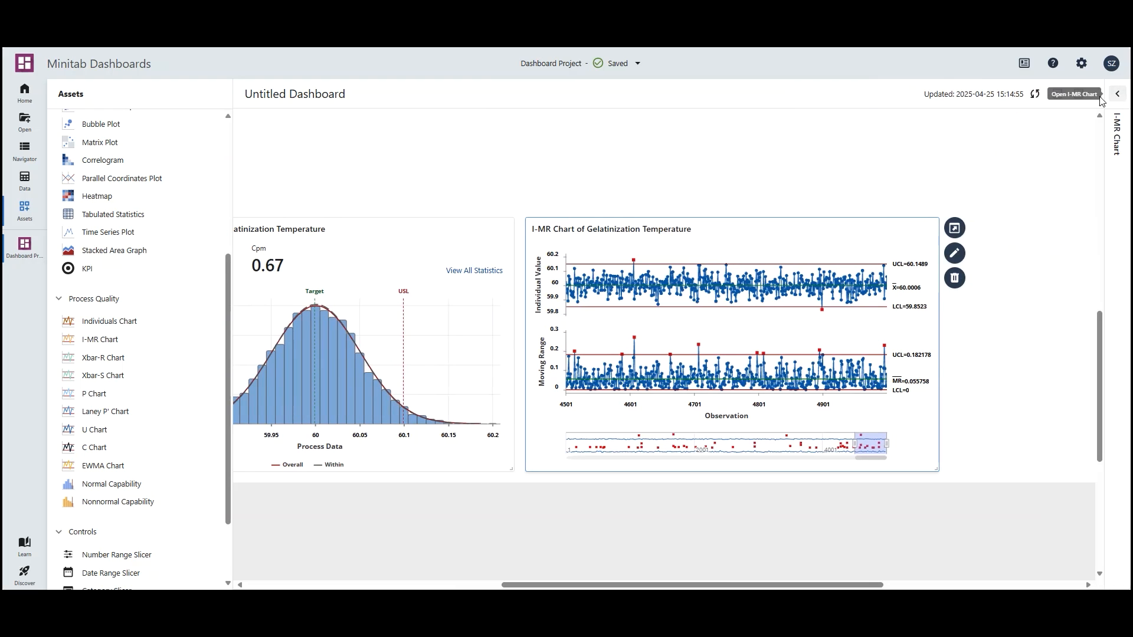
left_click_drag(648, 586, 590, 588)
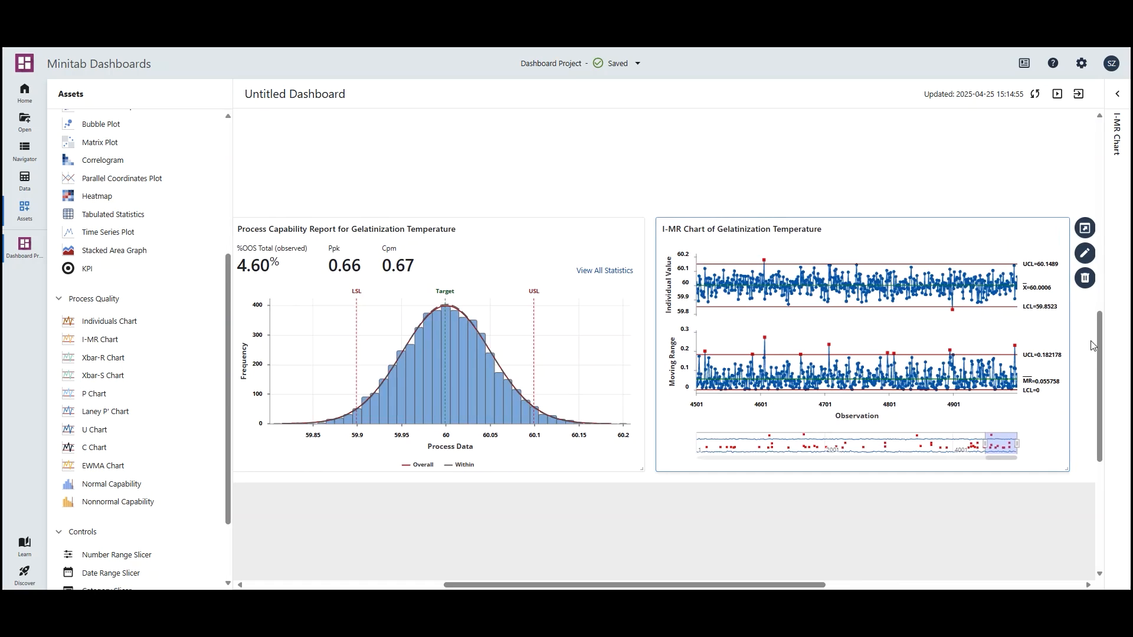
scroll(1103, 342, "up", 1)
left_click_drag(1102, 342, 1103, 313)
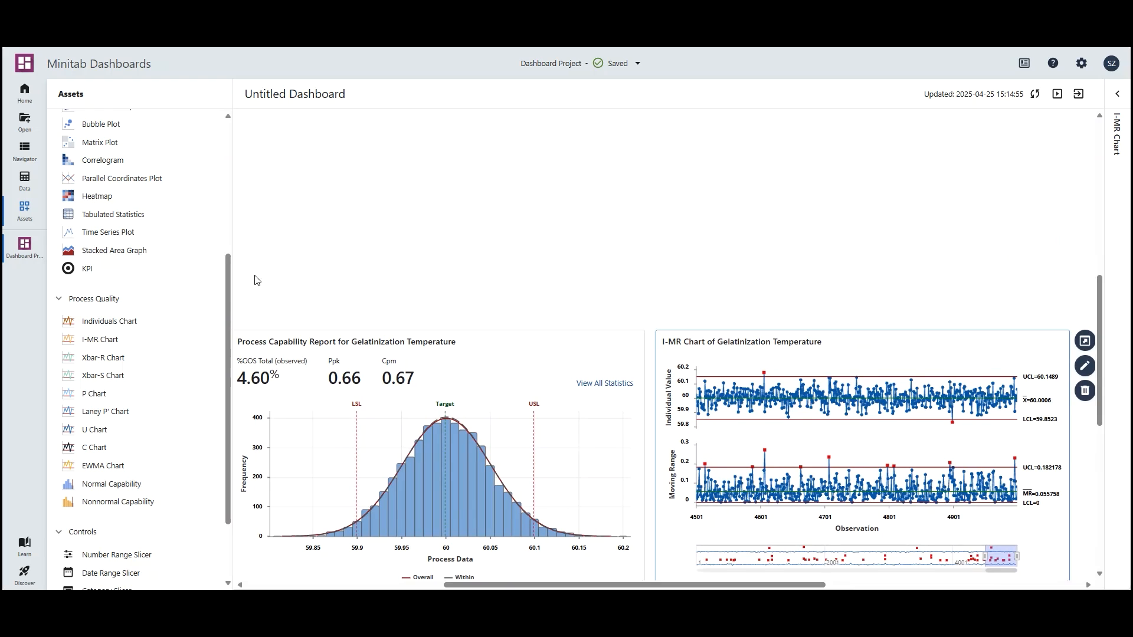
left_click_drag(231, 312, 233, 165)
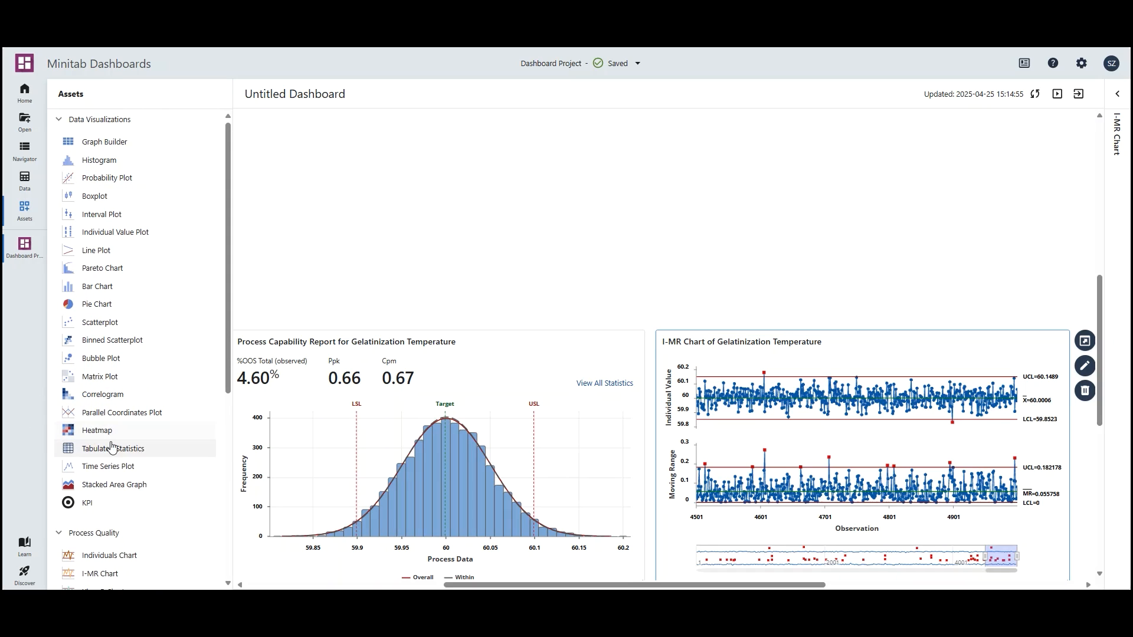
left_click_drag(114, 447, 245, 137)
left_click_drag(653, 586, 765, 586)
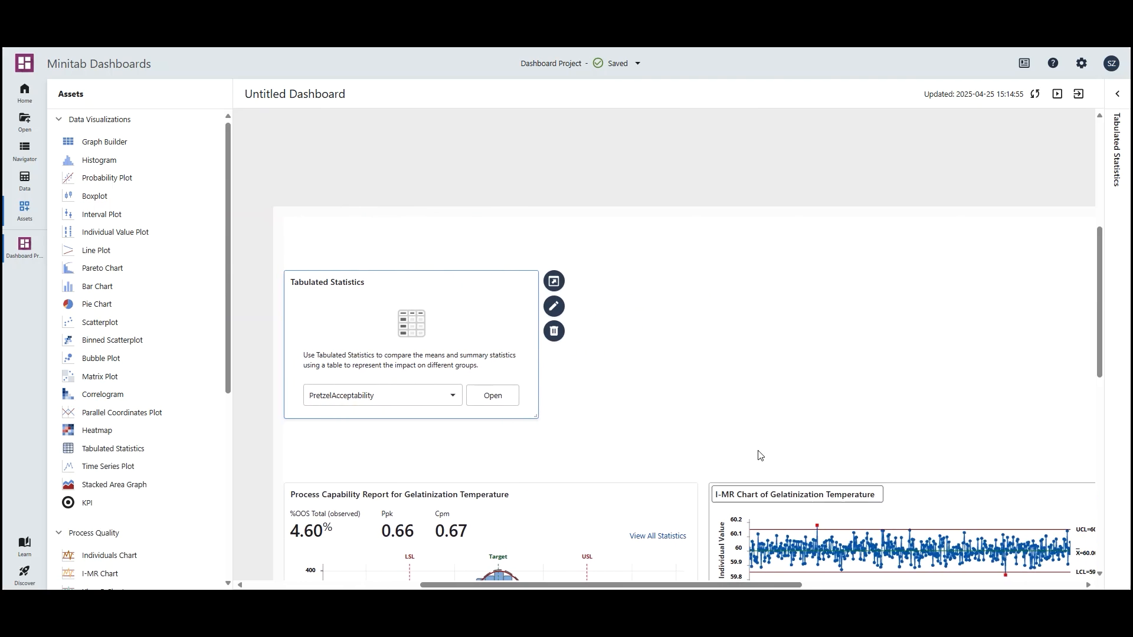
- Move the Tabulated Statistics card up to the canvas's upper edge and enlarge it across most of the width of the two lower cards
left_click_drag(1102, 345, 1104, 386)
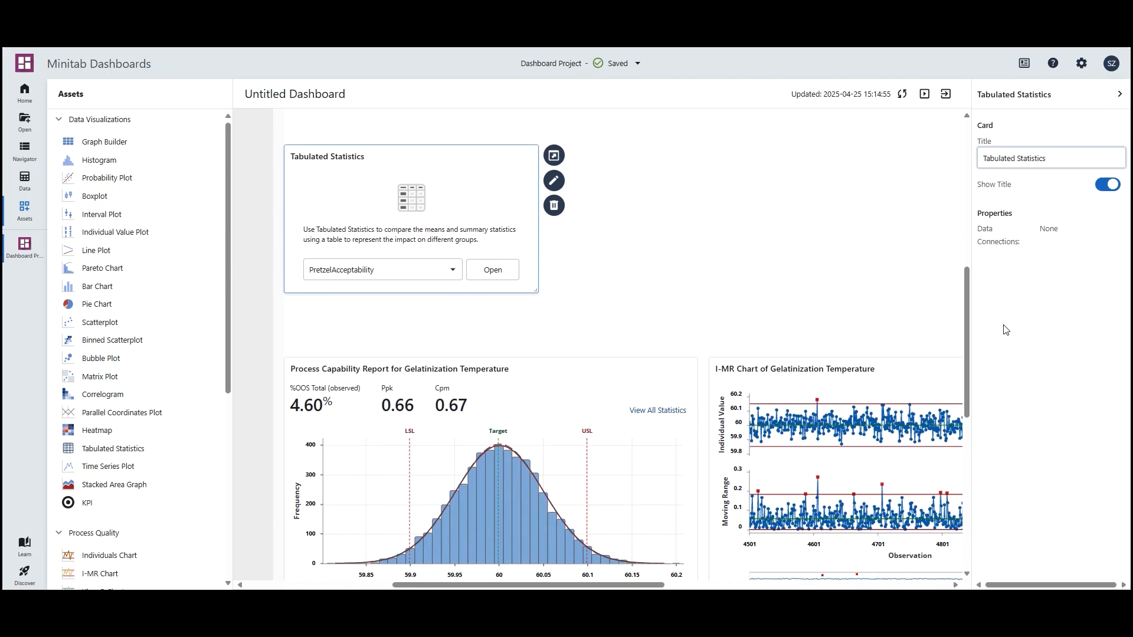
left_click(1117, 96)
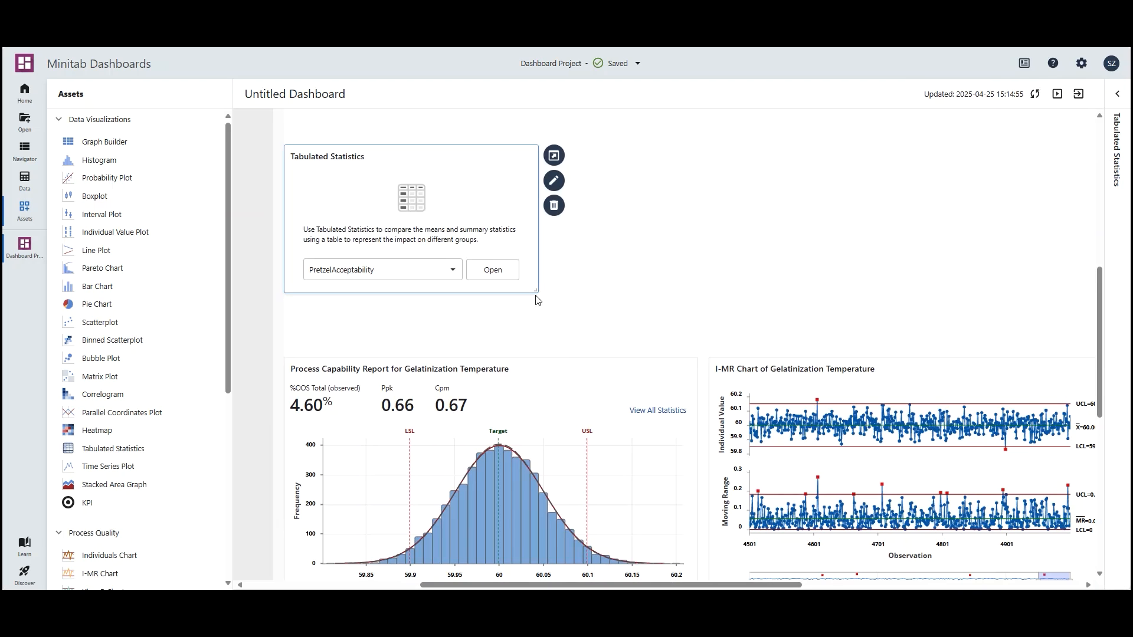
left_click_drag(490, 169, 499, 137)
left_click_drag(535, 235, 1095, 348)
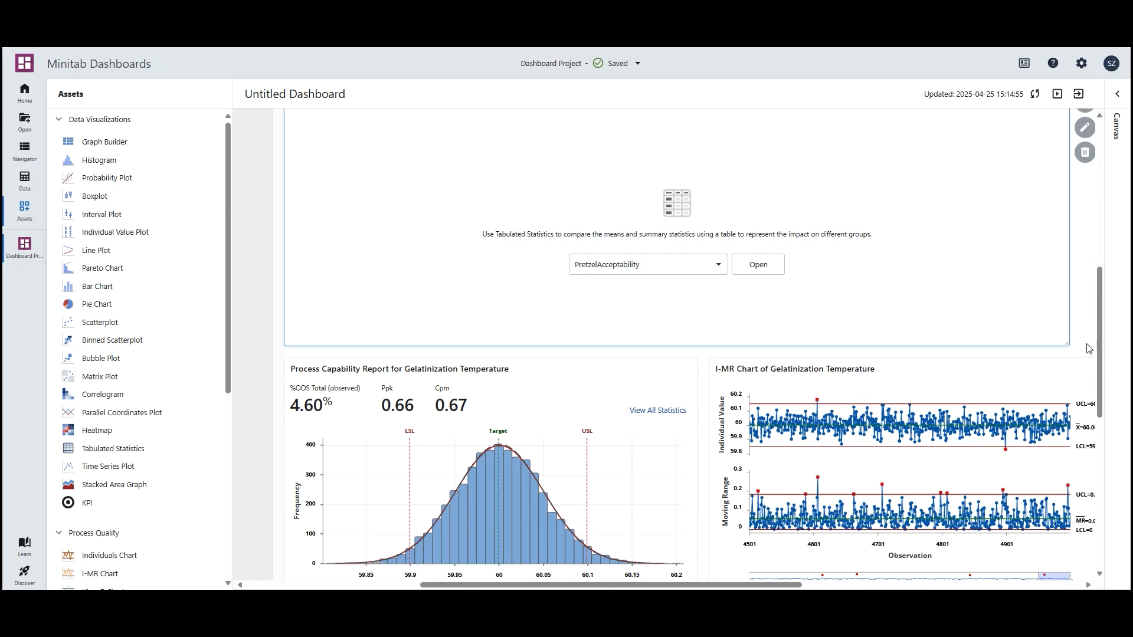
- Start the Tabulated Statistics table on PretzelAcceptability with the mean of Gelatinization Temperature as summarized variable
left_click_drag(796, 585, 829, 585)
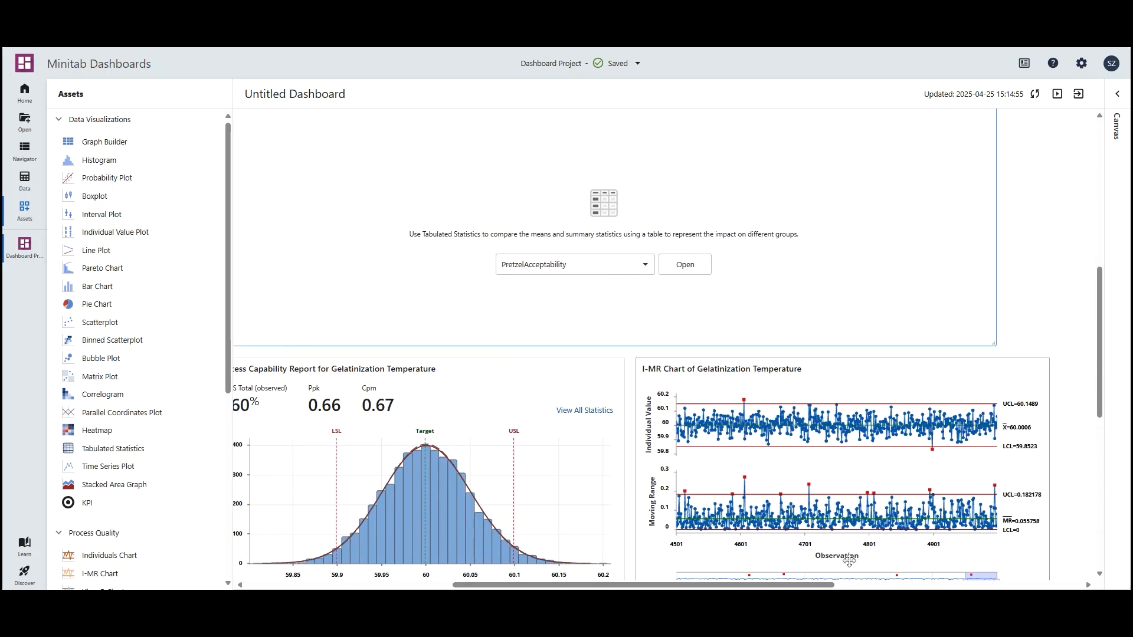
left_click(685, 267)
left_click(684, 266)
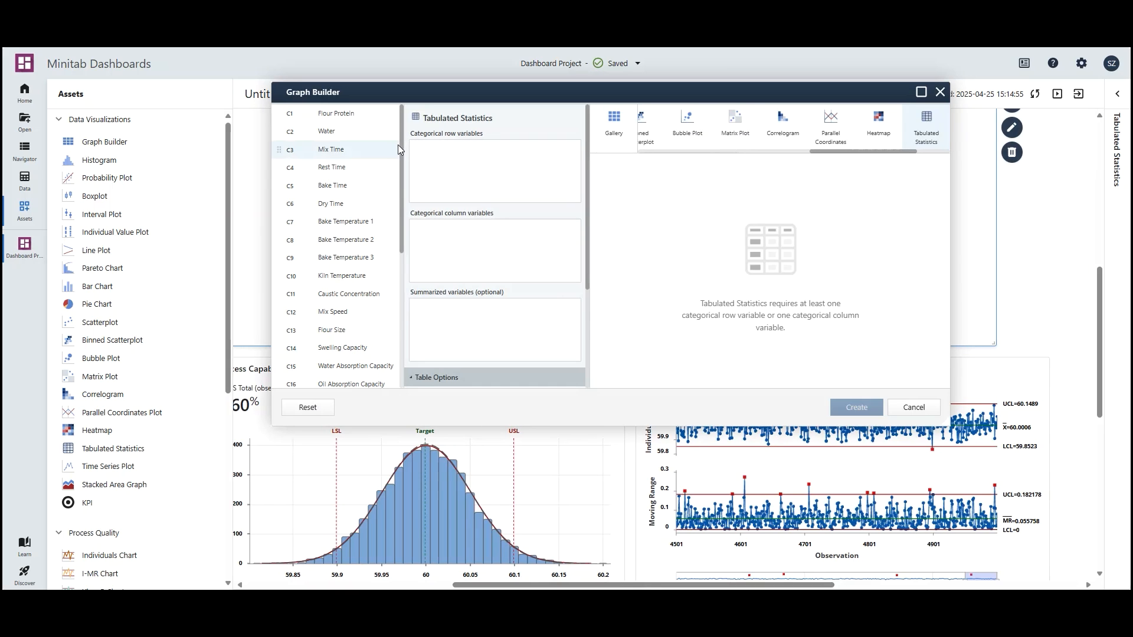
left_click_drag(402, 144, 398, 293)
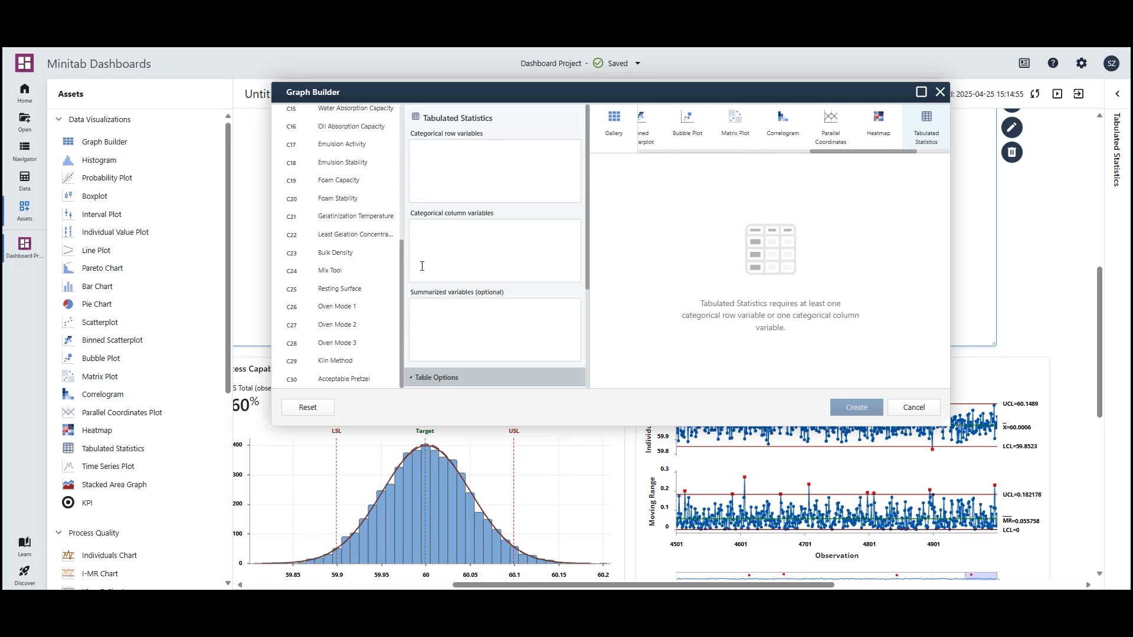
left_click(373, 217)
left_click_drag(373, 218, 436, 317)
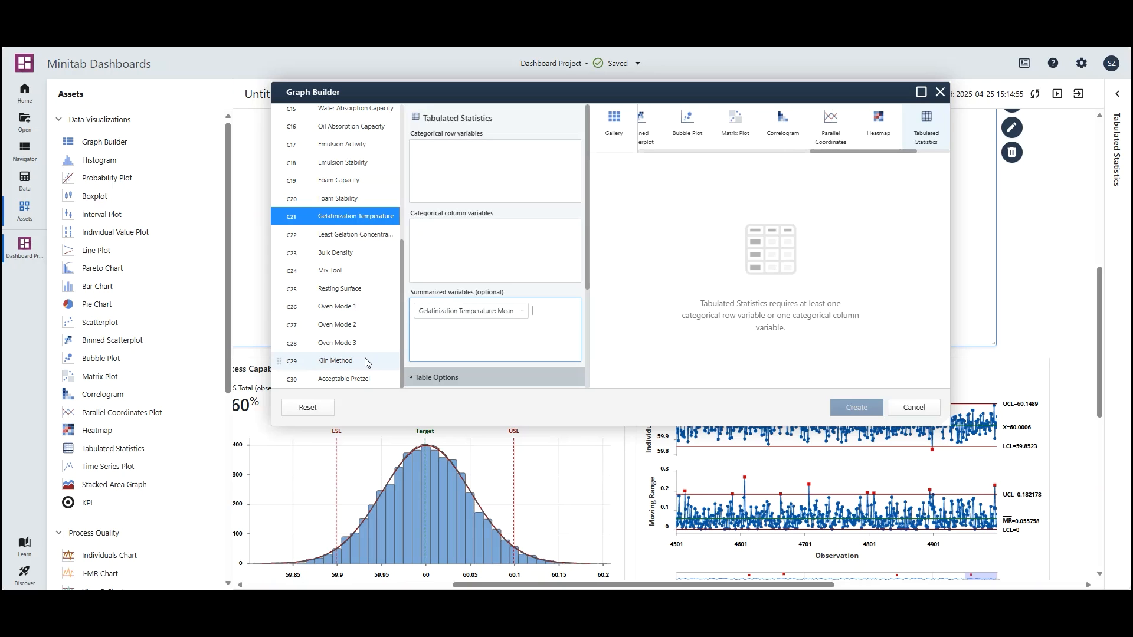
- Assign Kiln Method and Kiln Temperature as row variables and Bake Time as column variable, and create the table
left_click_drag(370, 361, 430, 156)
left_click_drag(400, 313, 491, 152)
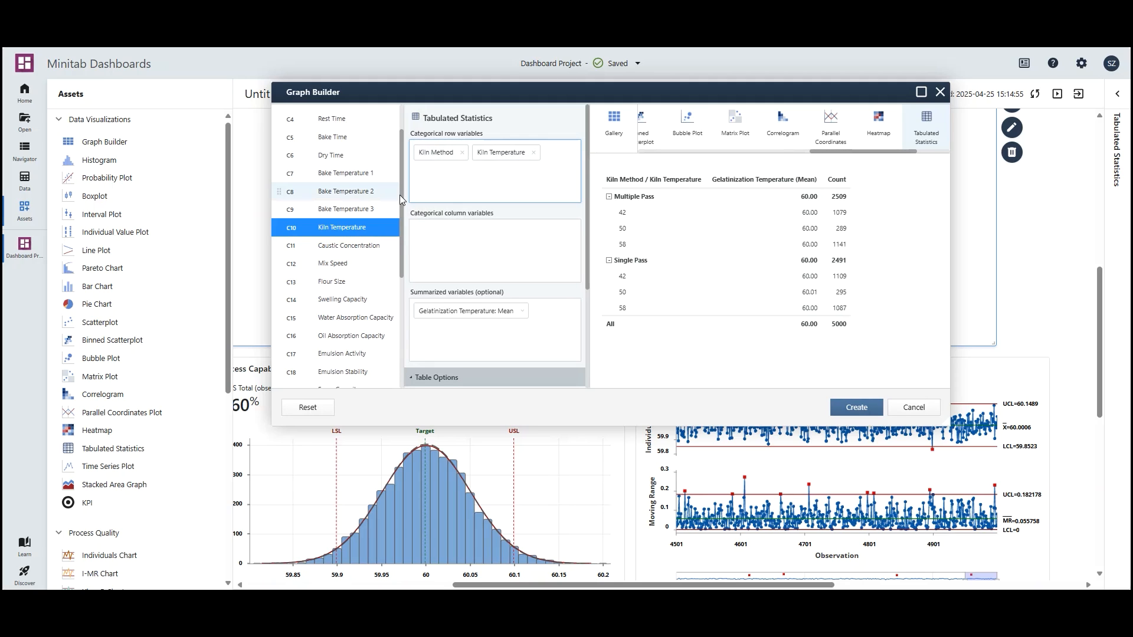
left_click_drag(363, 138, 436, 242)
left_click(855, 407)
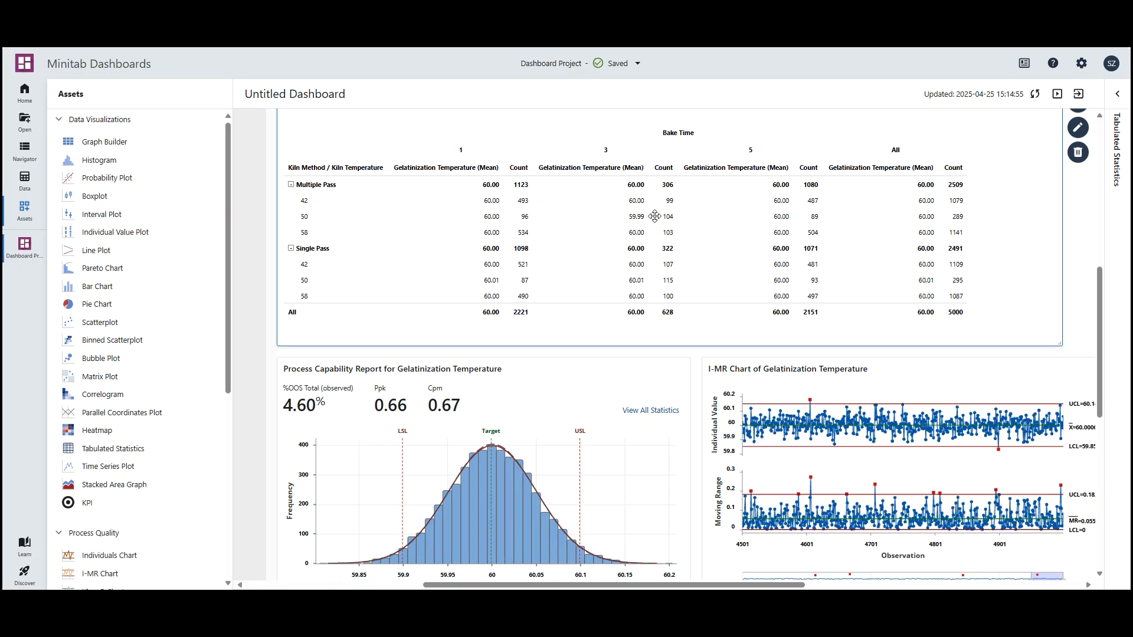
- Add a Category Slicer next to the Tabulated Statistics card and align it with that card's upper edge
scroll(227, 317, "down", 1)
left_click_drag(230, 322, 227, 504)
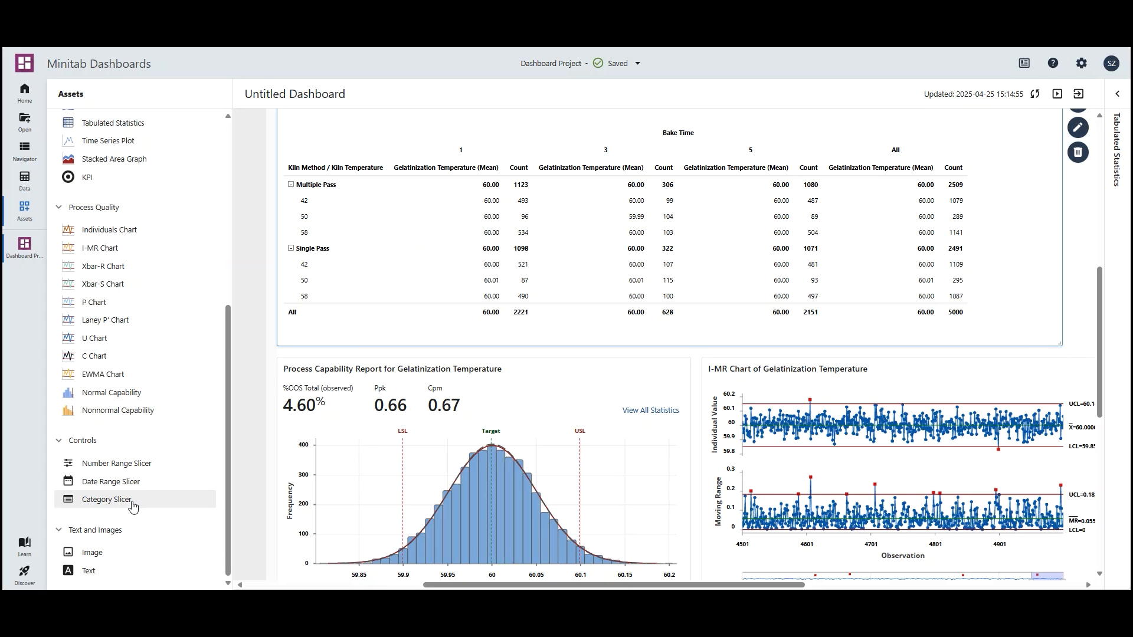
left_click_drag(132, 506, 1078, 196)
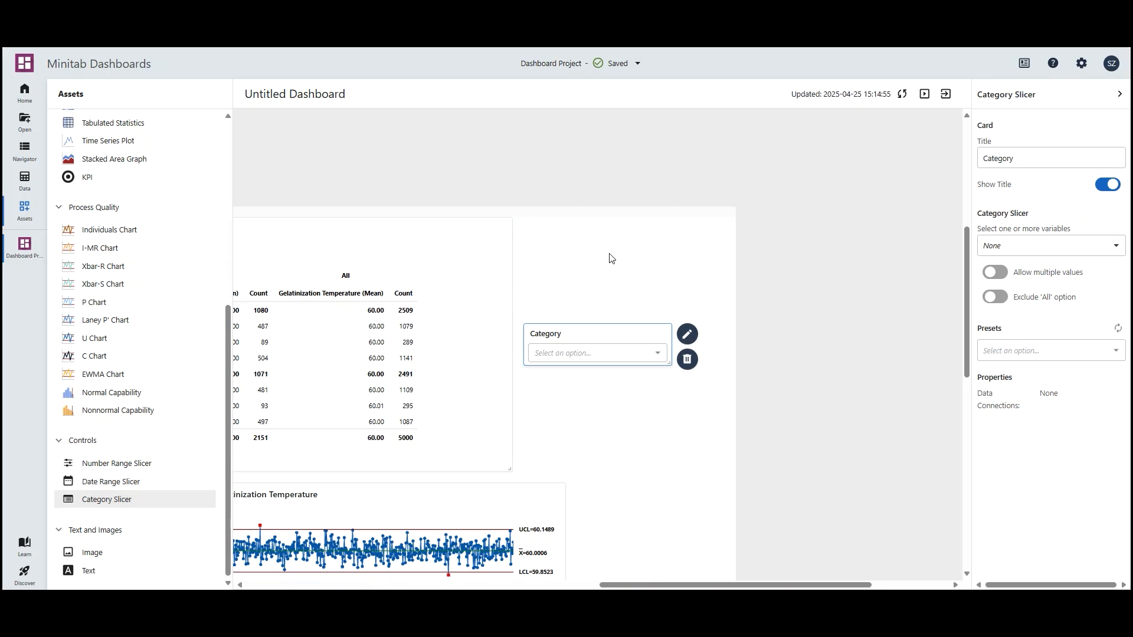
left_click_drag(604, 325, 602, 222)
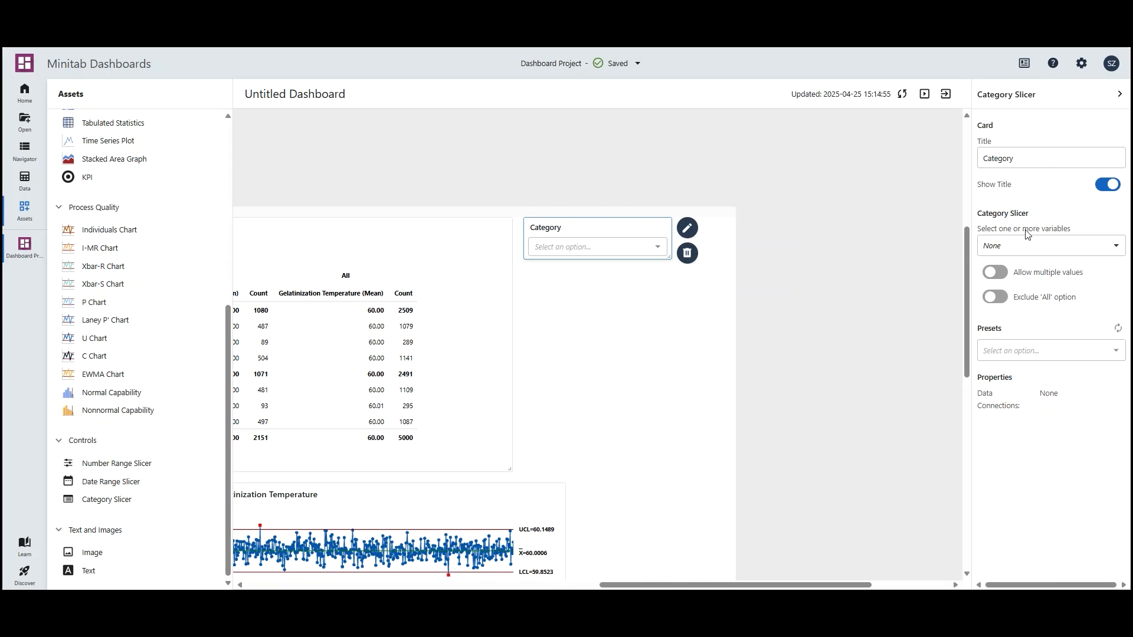
- Set the category slicer's variable to Mix Tool and check its preset options, leaving All selected
left_click(1022, 246)
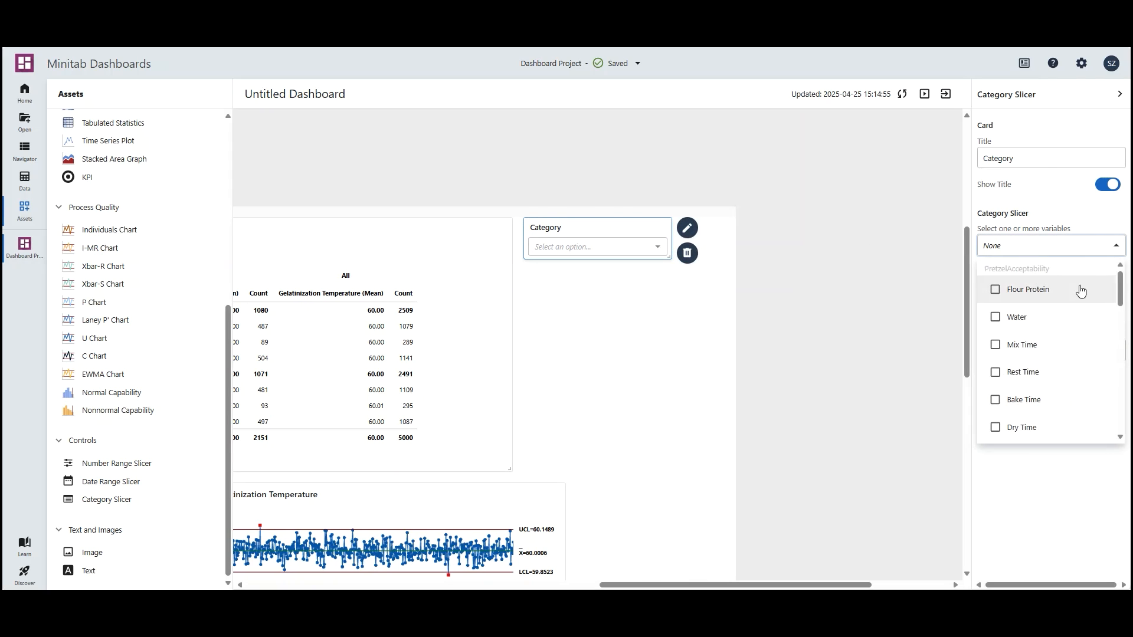
left_click_drag(1121, 300, 1121, 362)
scroll(1095, 418, "down", 5)
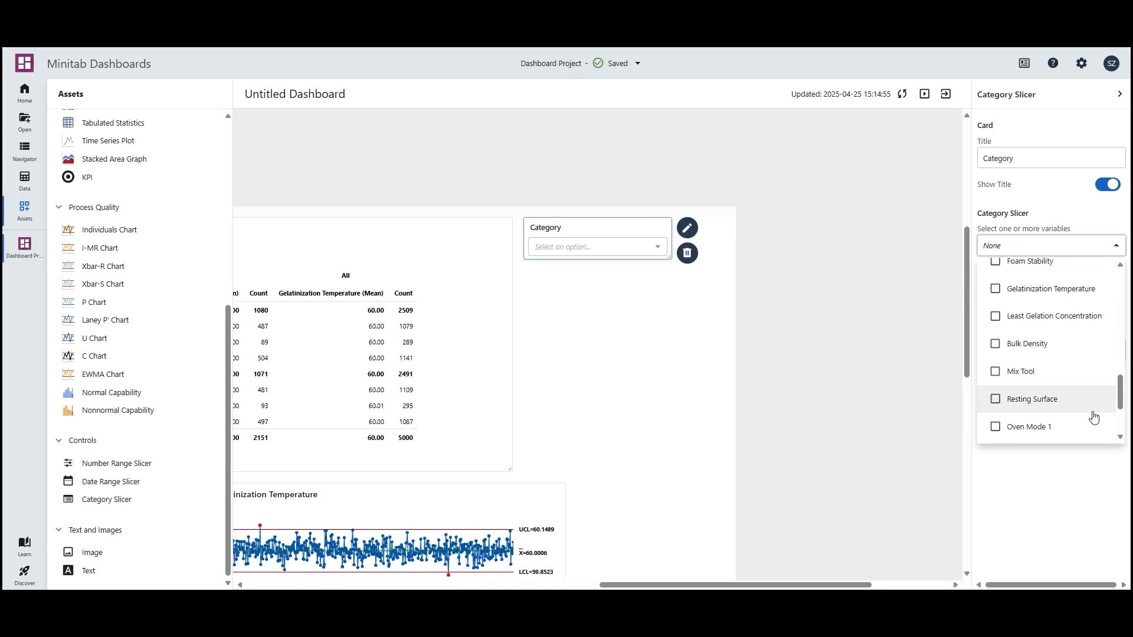
left_click(1034, 372)
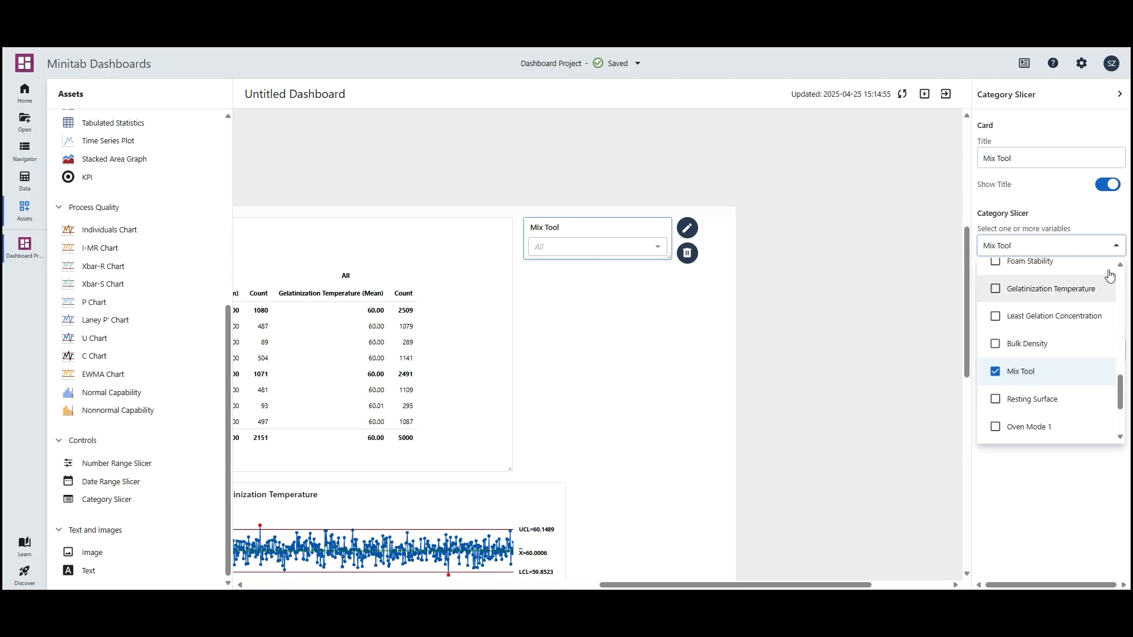
left_click(1080, 219)
left_click(1035, 353)
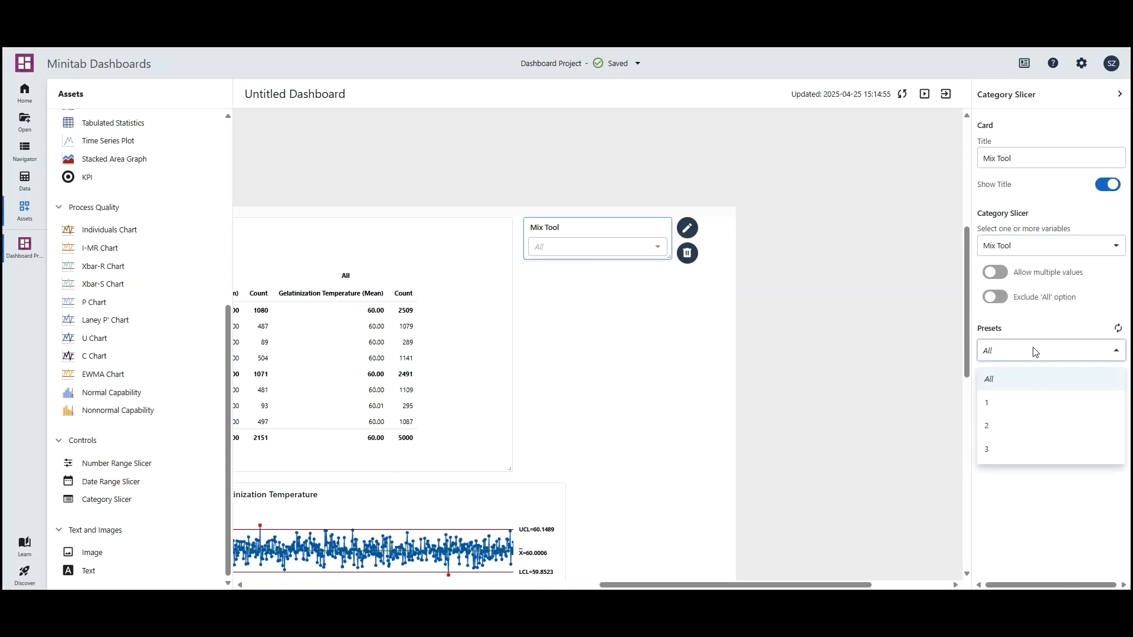
left_click(1065, 320)
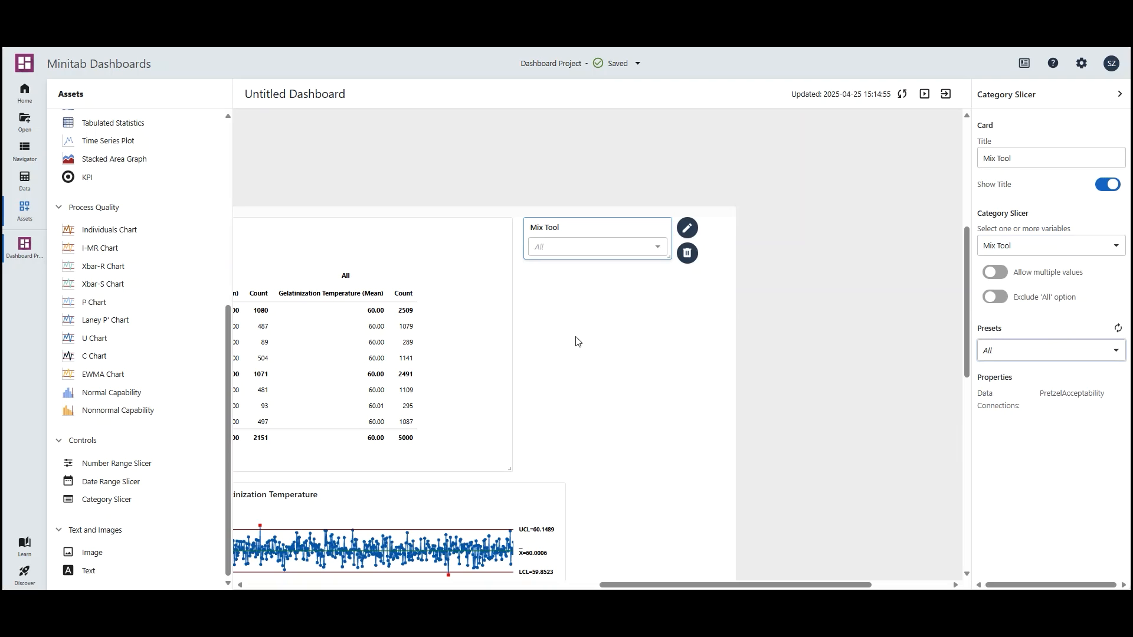
- Switch the dashboard to presentation mode and look over all its cards
left_click(1114, 99)
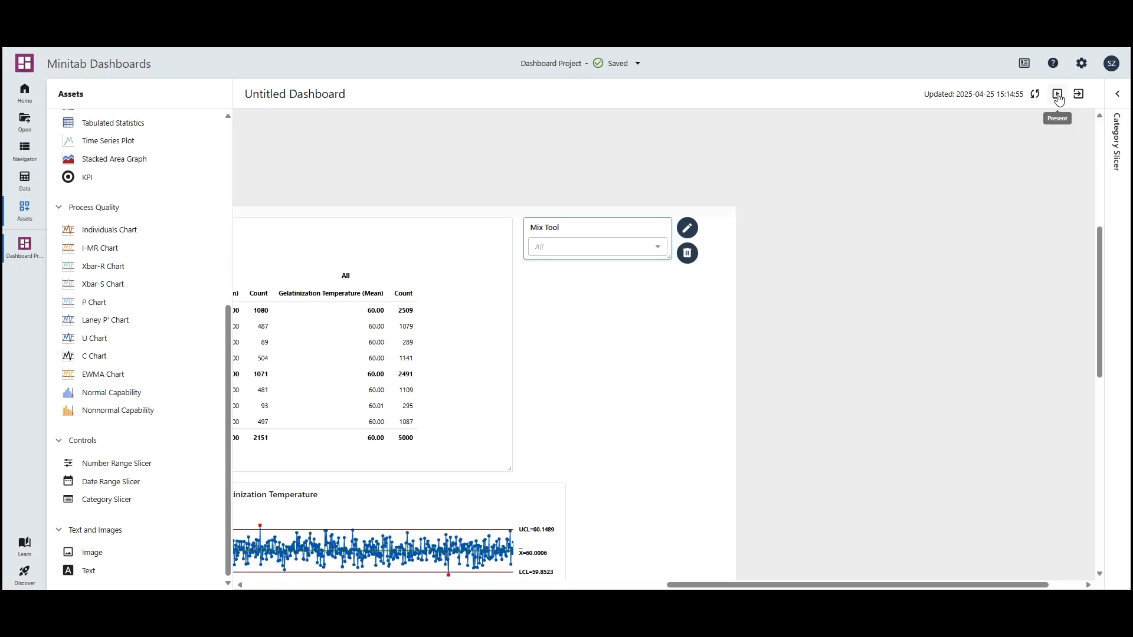
left_click(1057, 97)
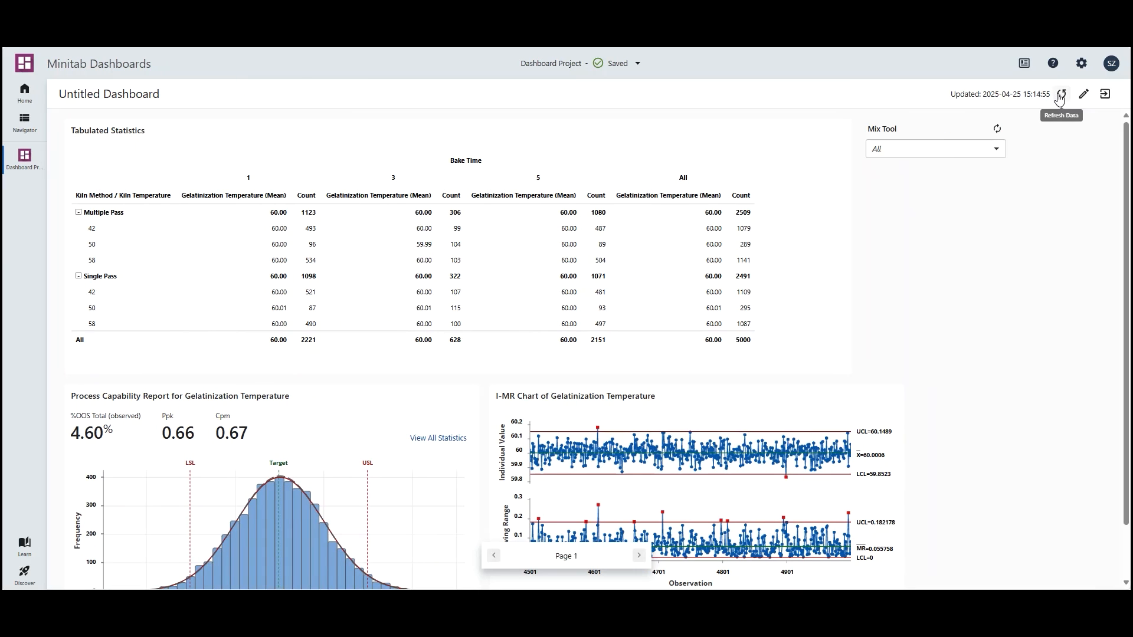
scroll(999, 265, "down", 1)
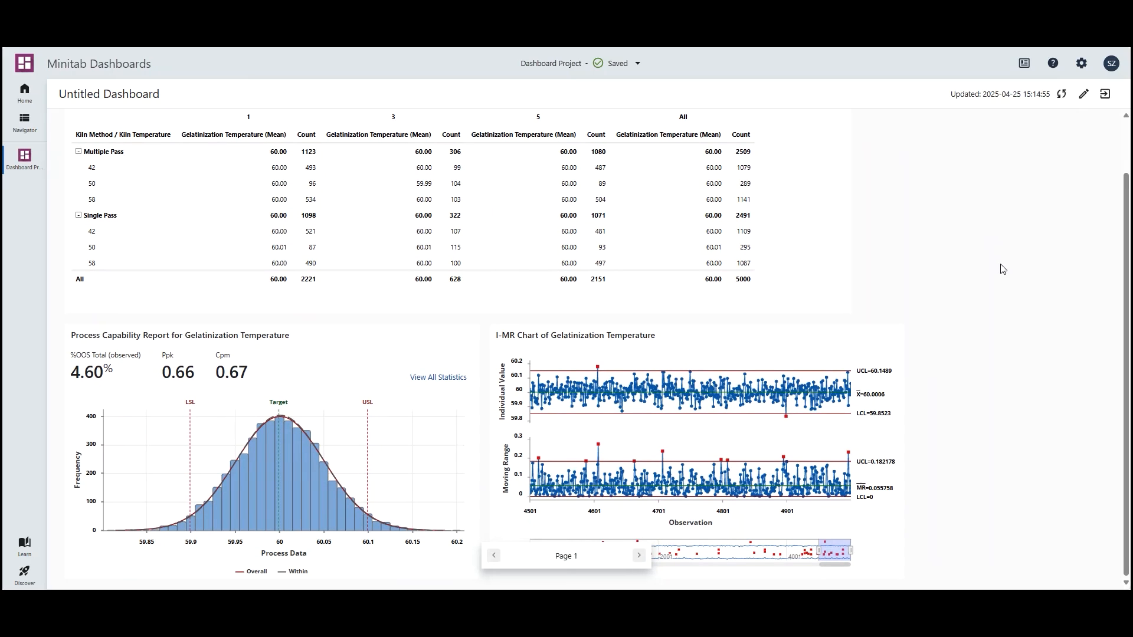
scroll(1003, 270, "up", 1)
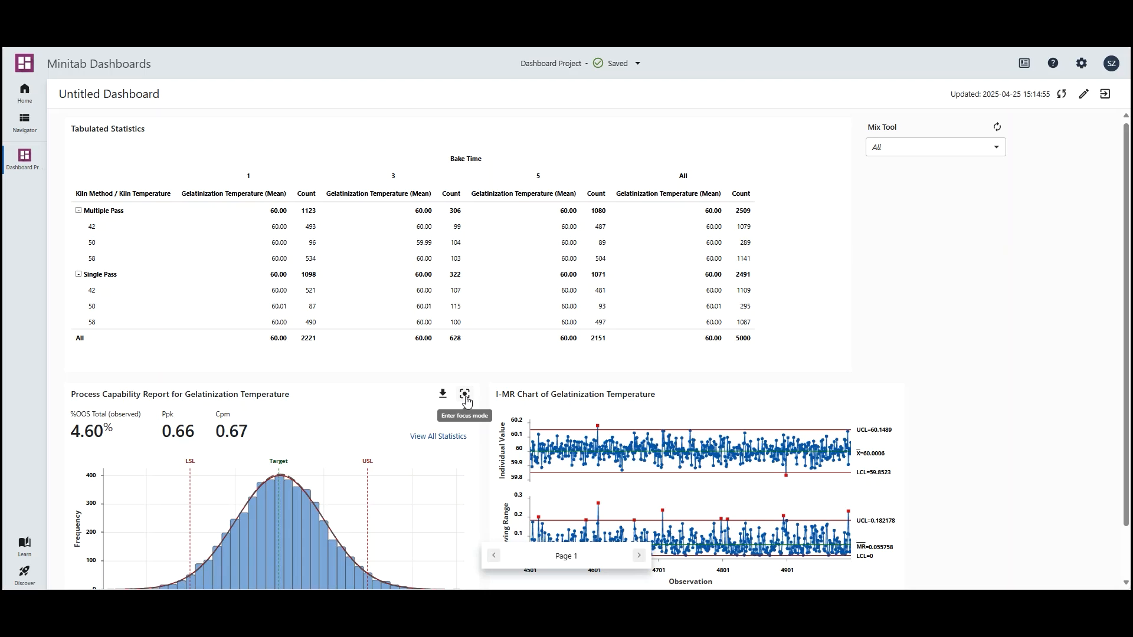
- Examine the capability report in focus mode, including a zoom around the upper spec limit and the full capability statistics, and return to the dashboard
left_click(465, 394)
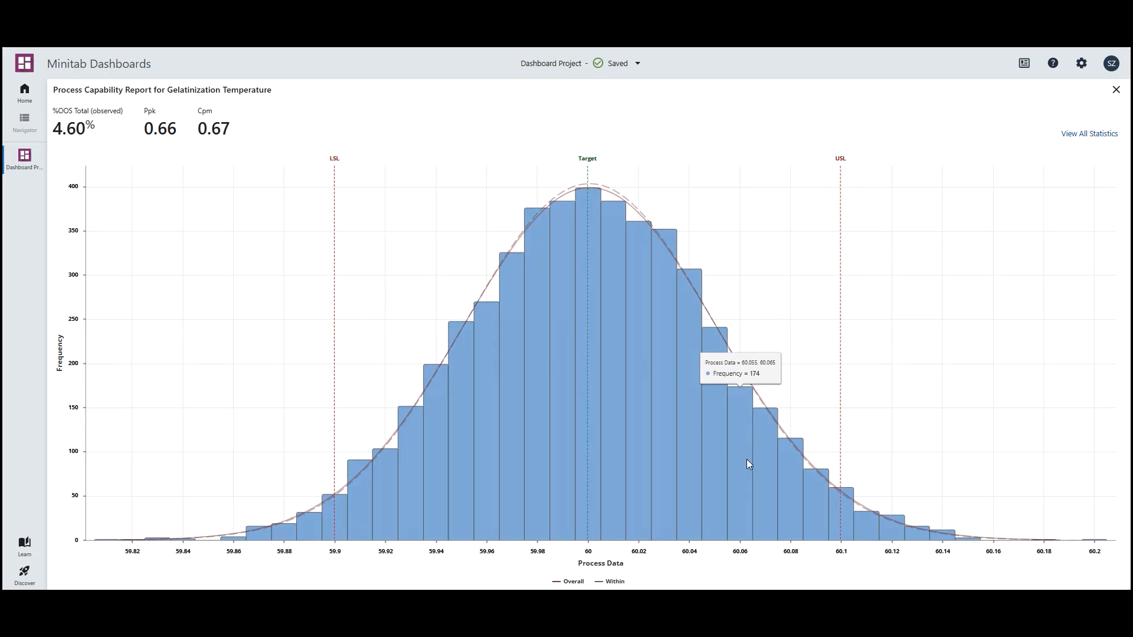
left_click_drag(787, 407, 947, 447)
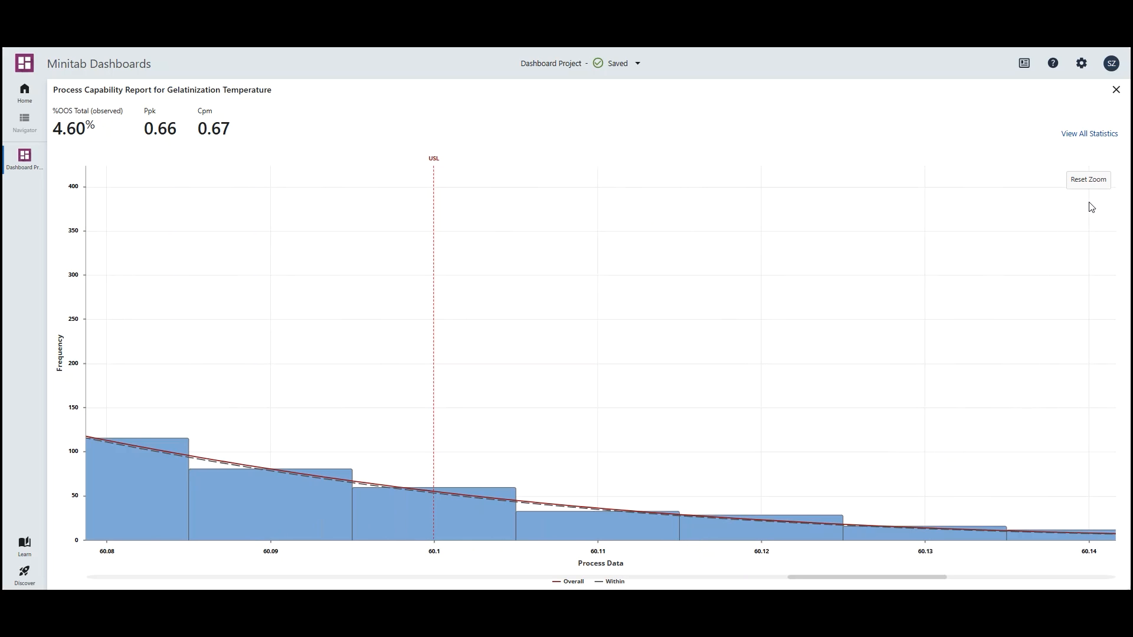
left_click(1088, 180)
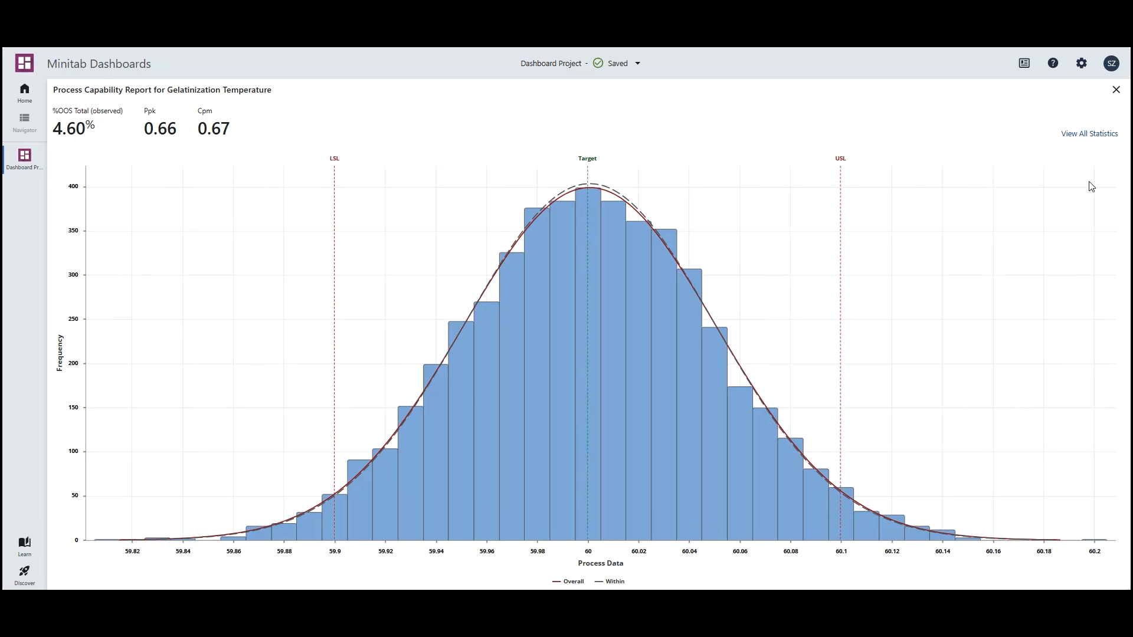
left_click(1090, 136)
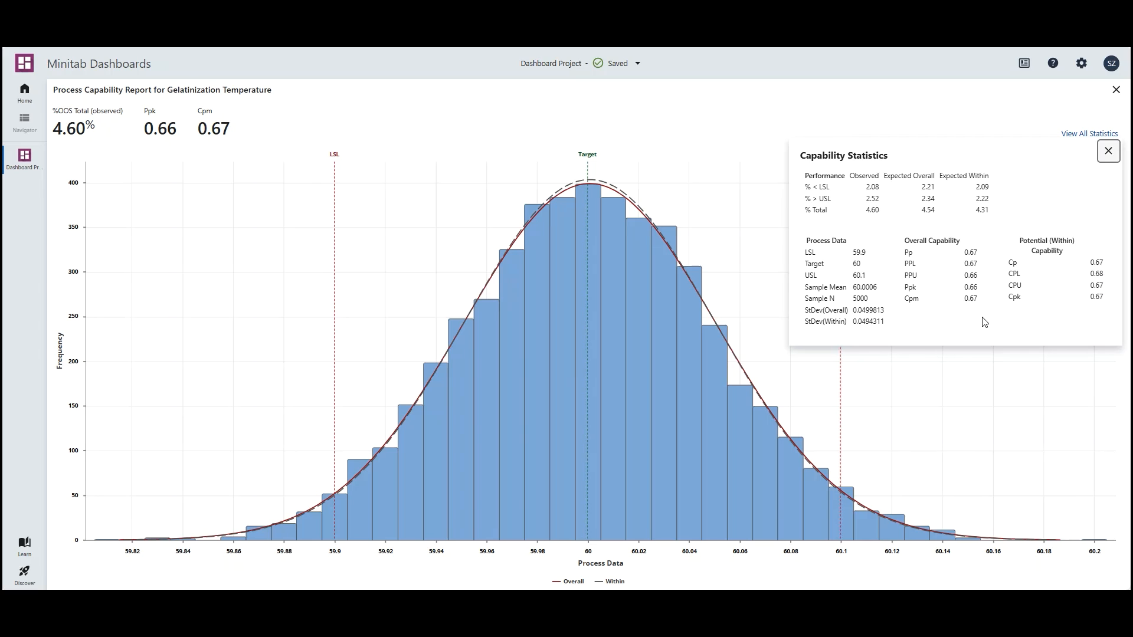
left_click(1108, 152)
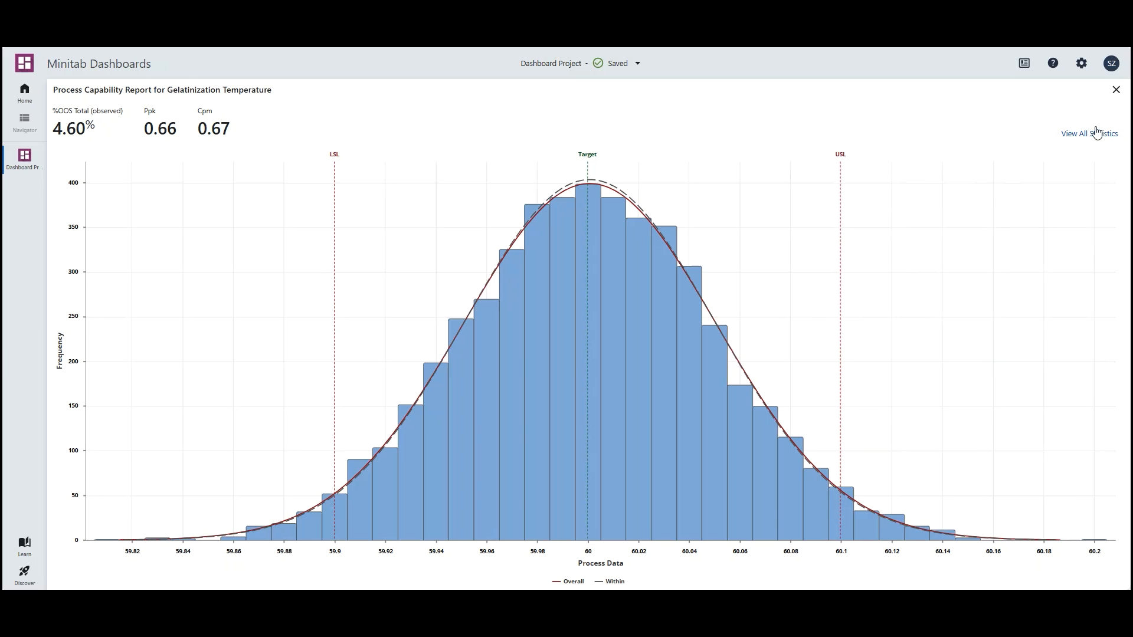
left_click(1116, 92)
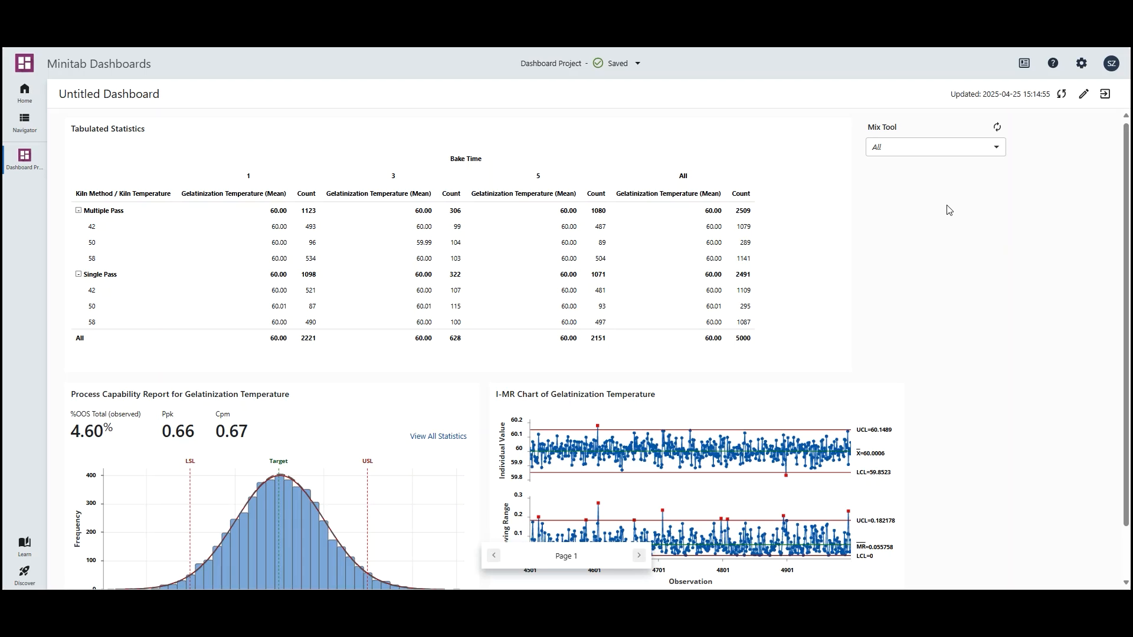
- Filter the dashboard by Mix Tool 1, 2 and 3 in turn, compare the cards, and restore the filter to All
left_click(999, 150)
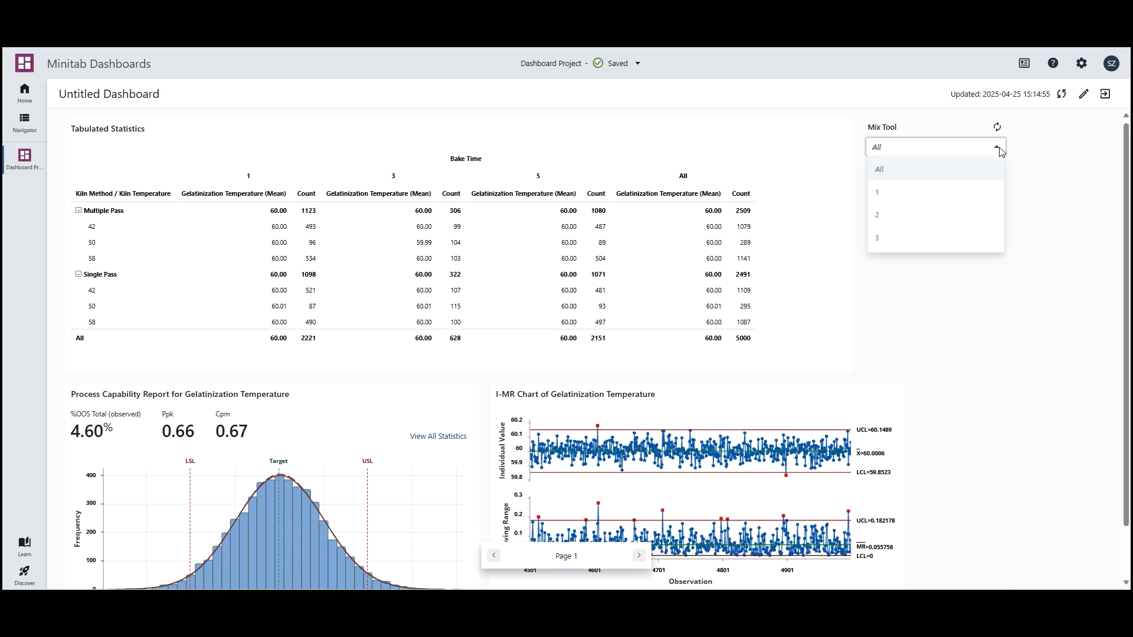
left_click(969, 195)
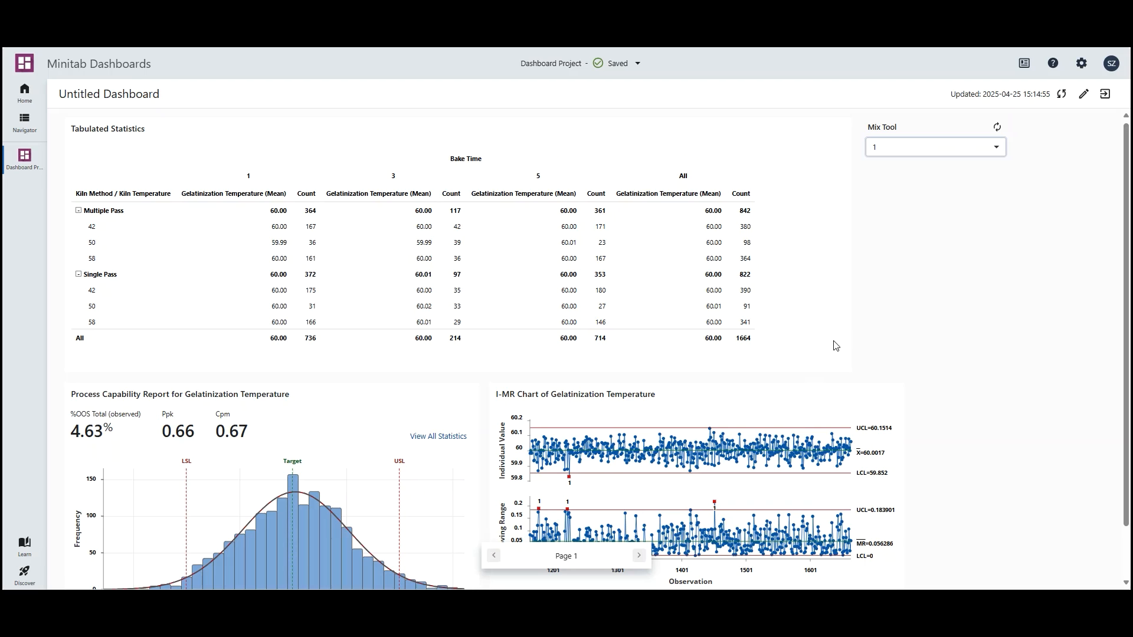
left_click(994, 147)
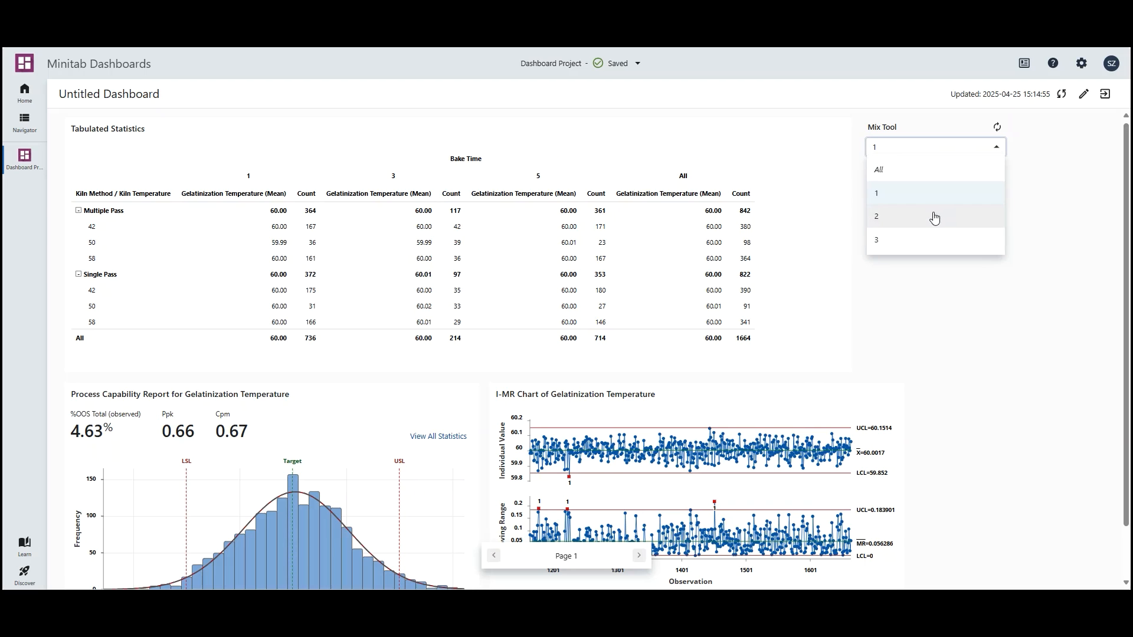
left_click(934, 214)
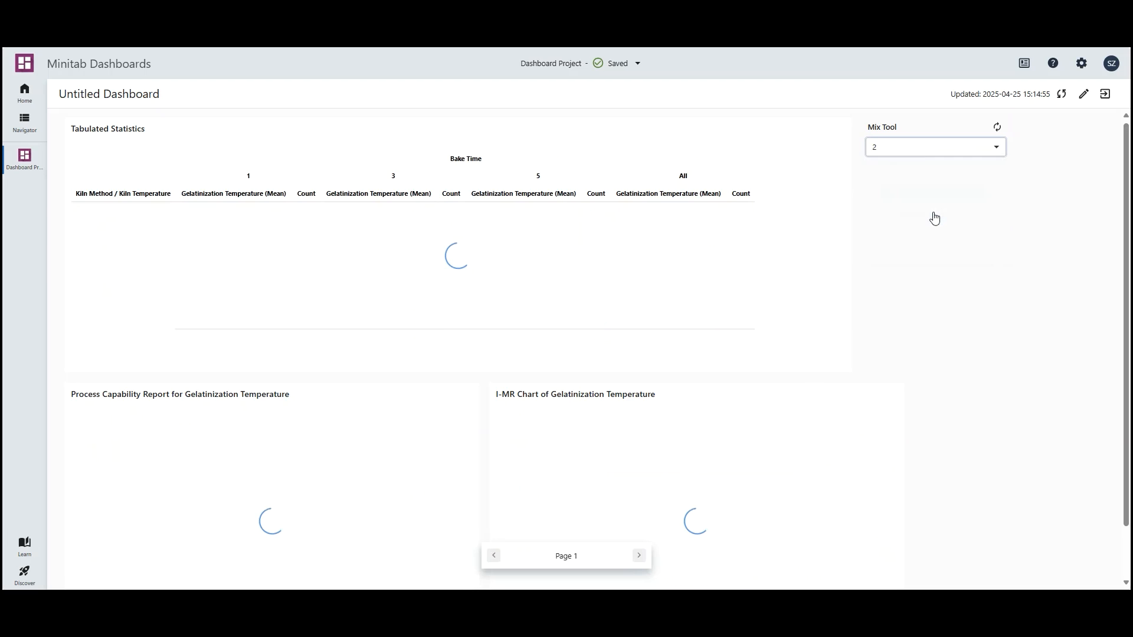
left_click(971, 149)
left_click(935, 239)
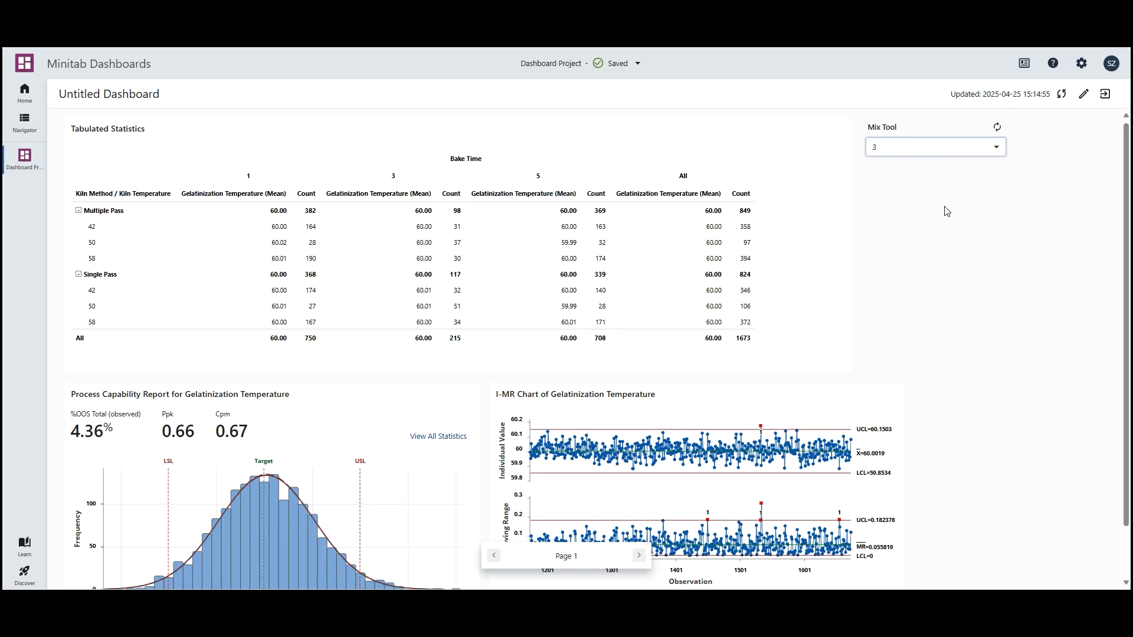
left_click(998, 149)
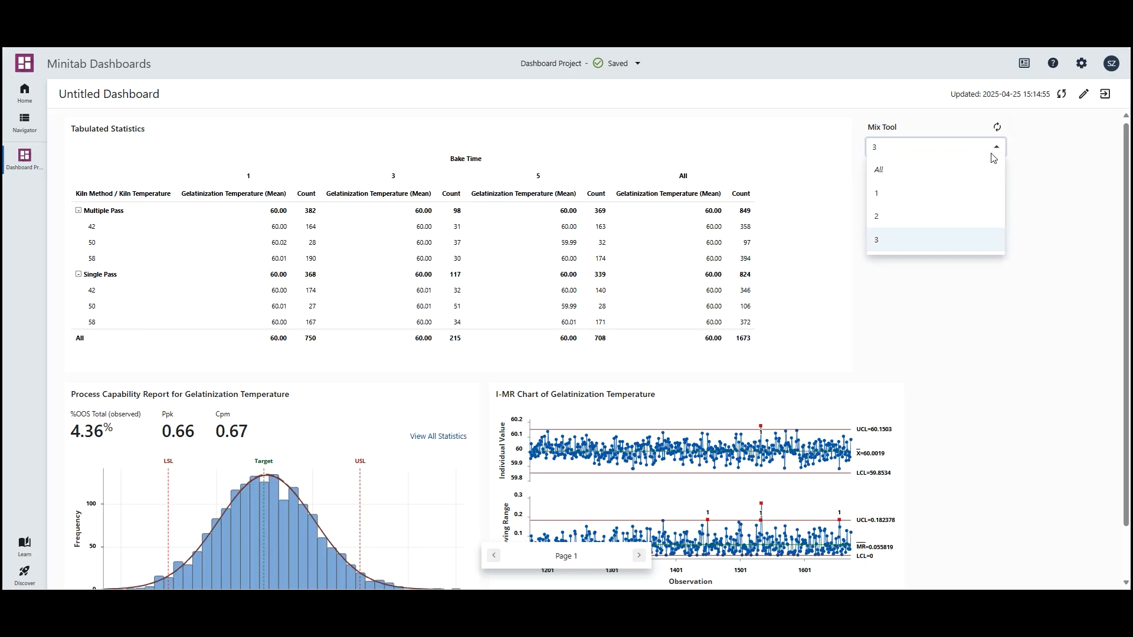
left_click(970, 171)
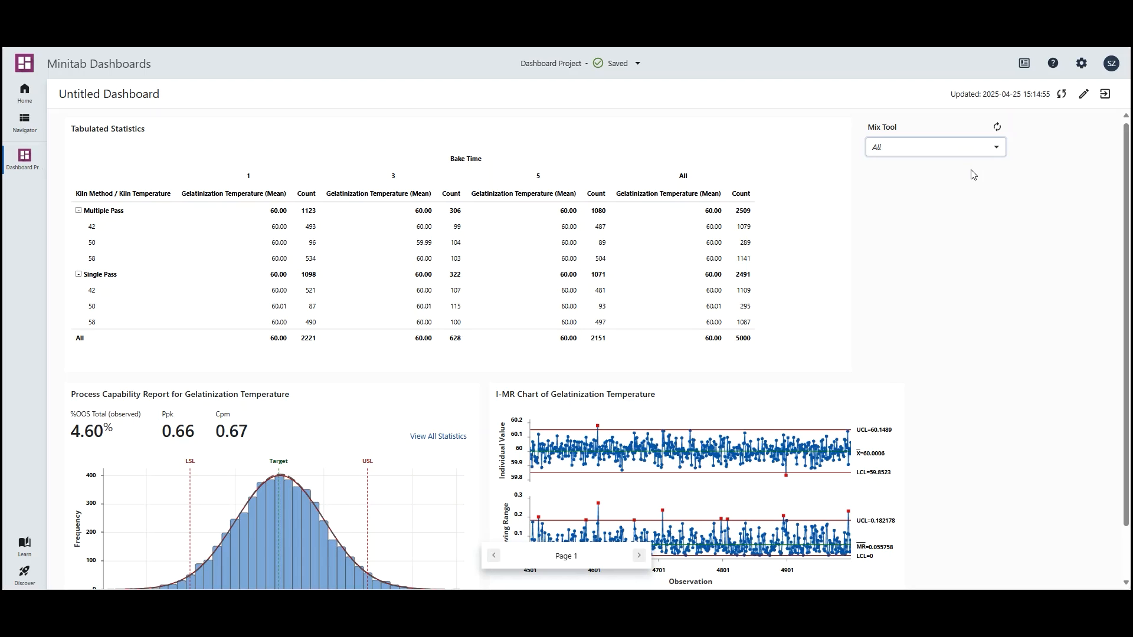
left_click_drag(1125, 177, 1126, 204)
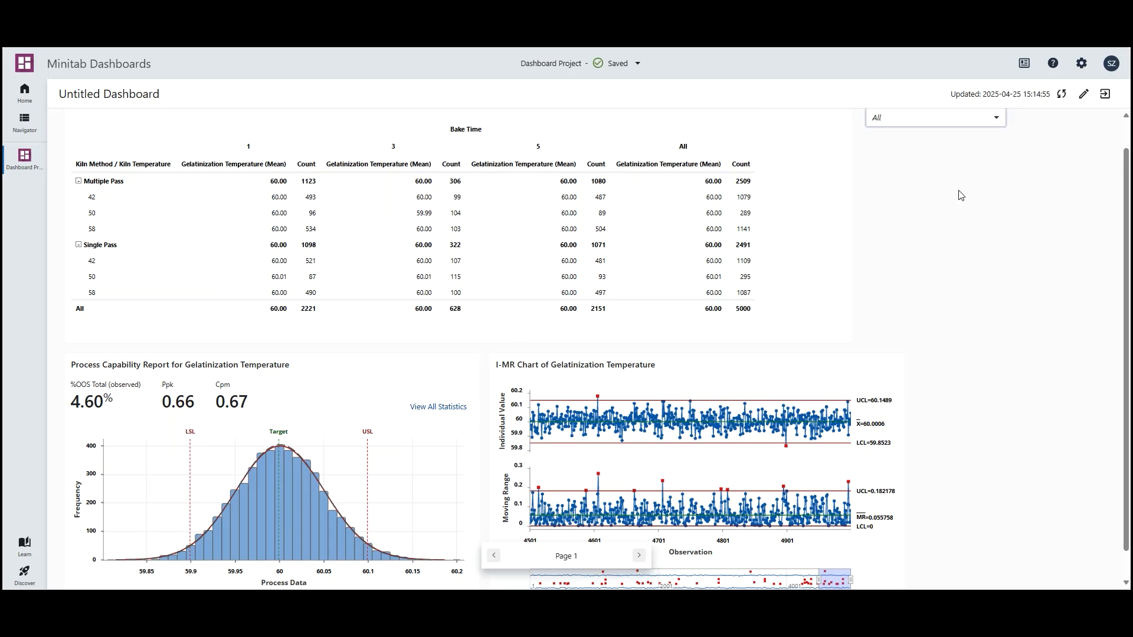
- Return the dashboard to editing mode and rename it Pretzel Baking Process Variables
left_click(1084, 96)
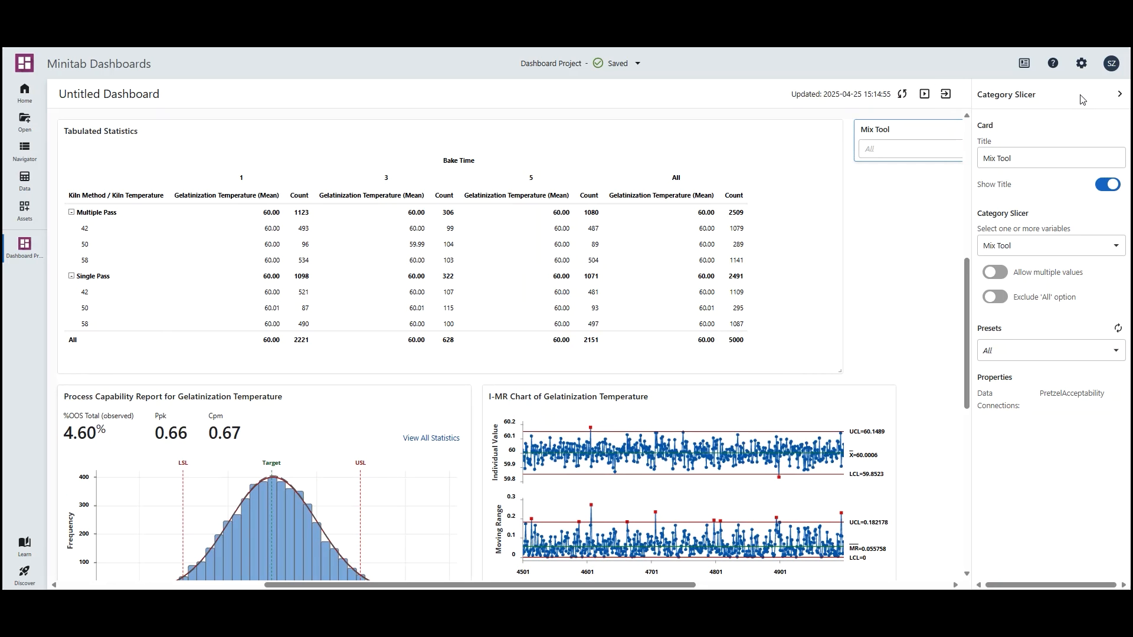
left_click(1119, 96)
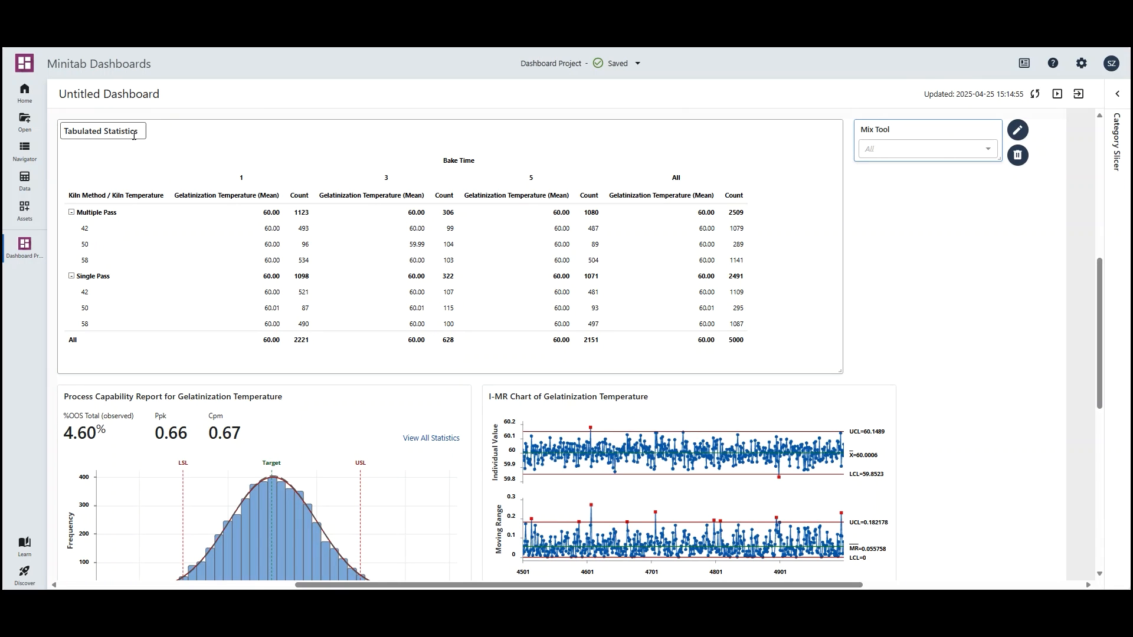
left_click(152, 97)
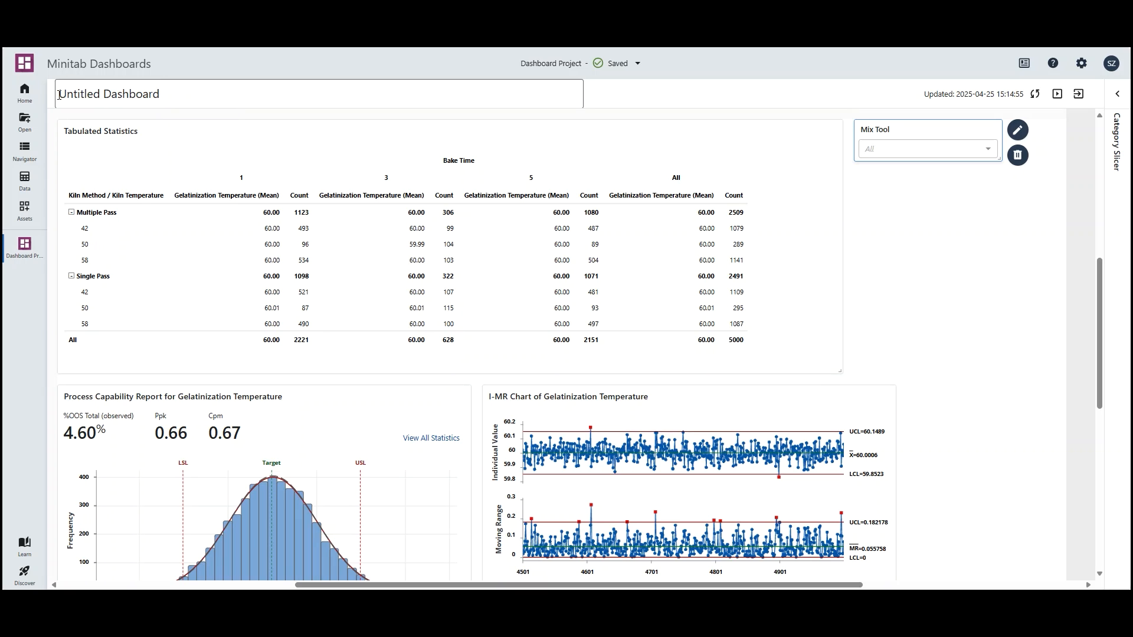
left_click_drag(59, 95, 188, 89)
type("Pretzel Bak")
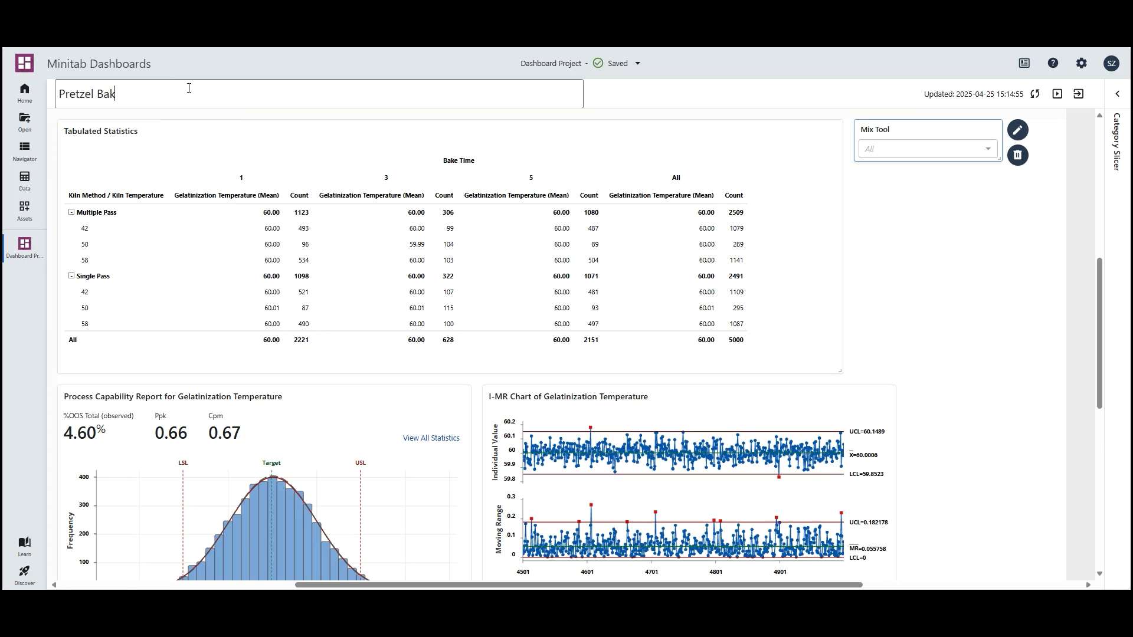
type("ing Process Variables")
key("Return")
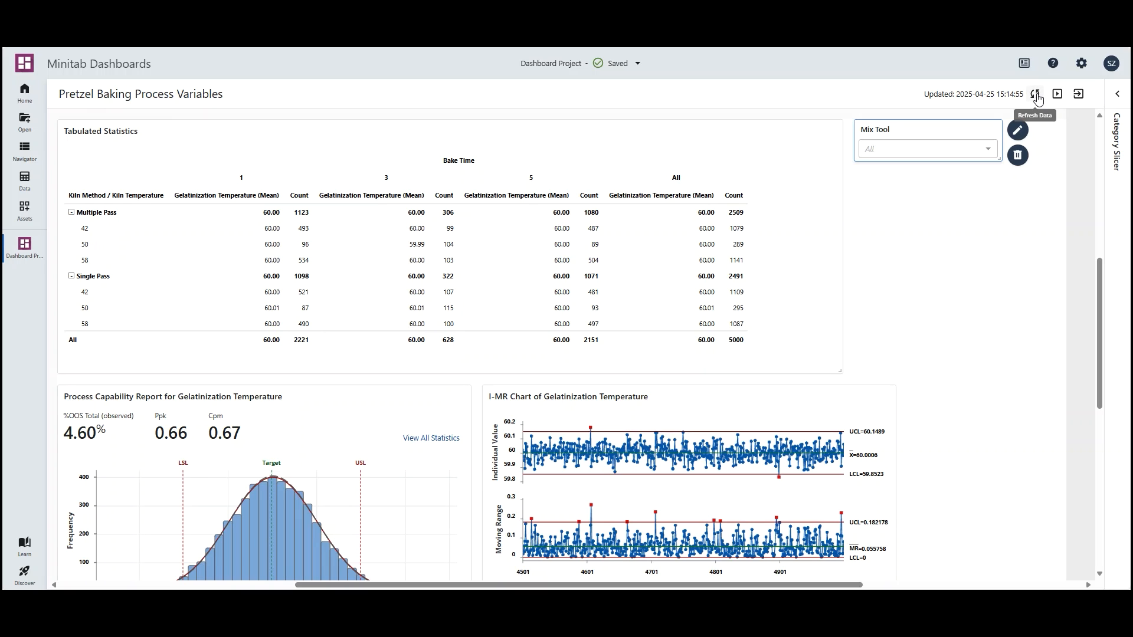
- Export Page 1 of the dashboard to PDF and return from presentation mode to editing
left_click(1081, 94)
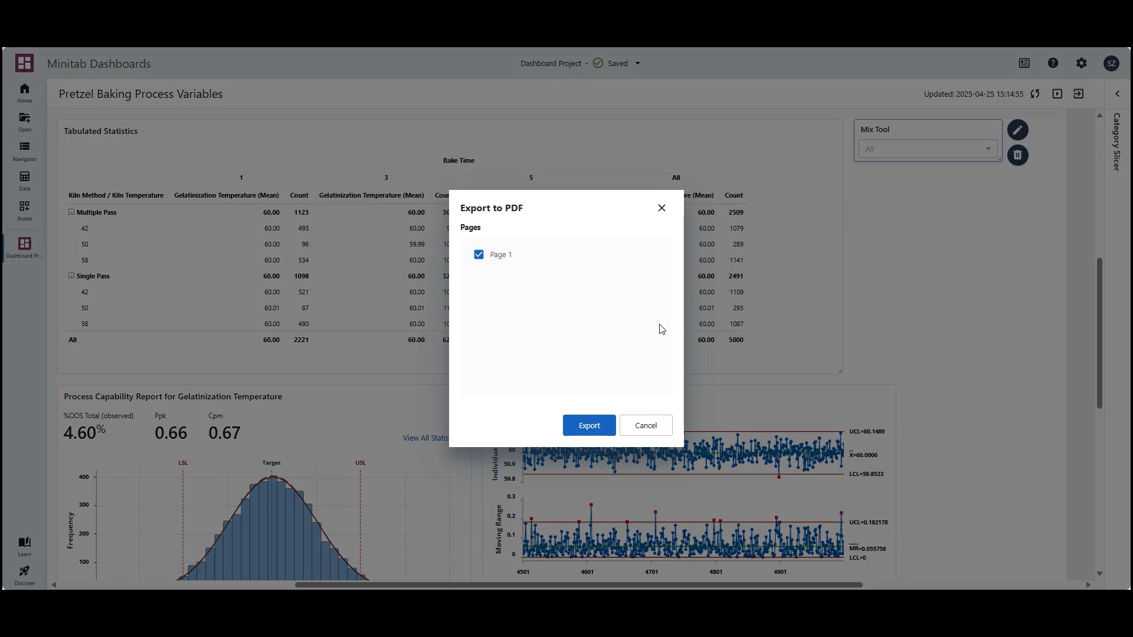
left_click(586, 422)
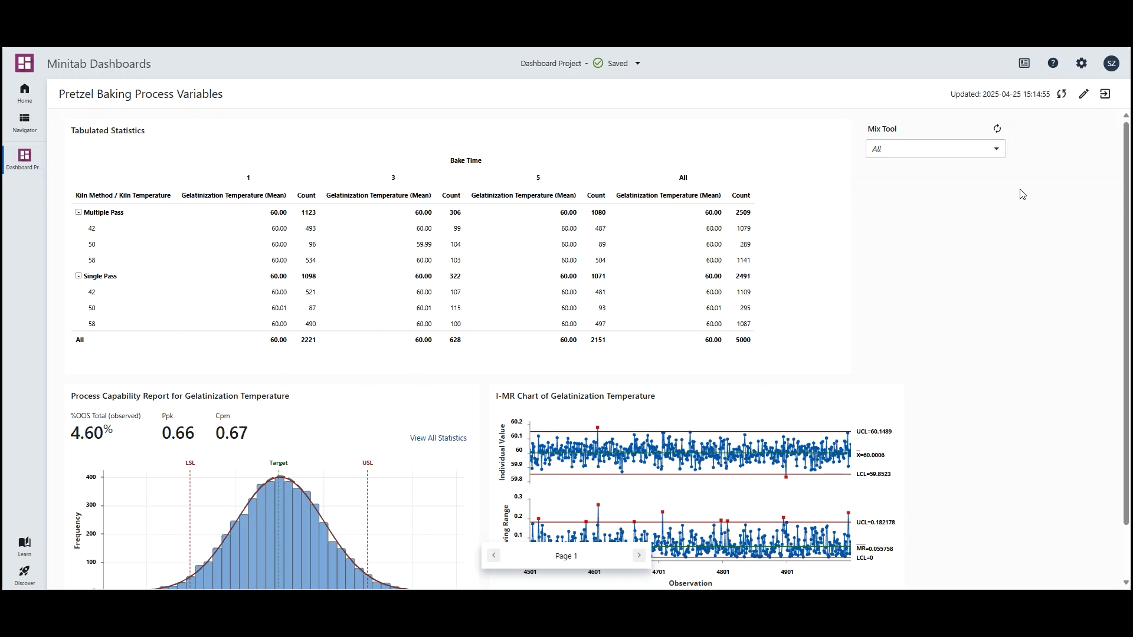
left_click(1086, 95)
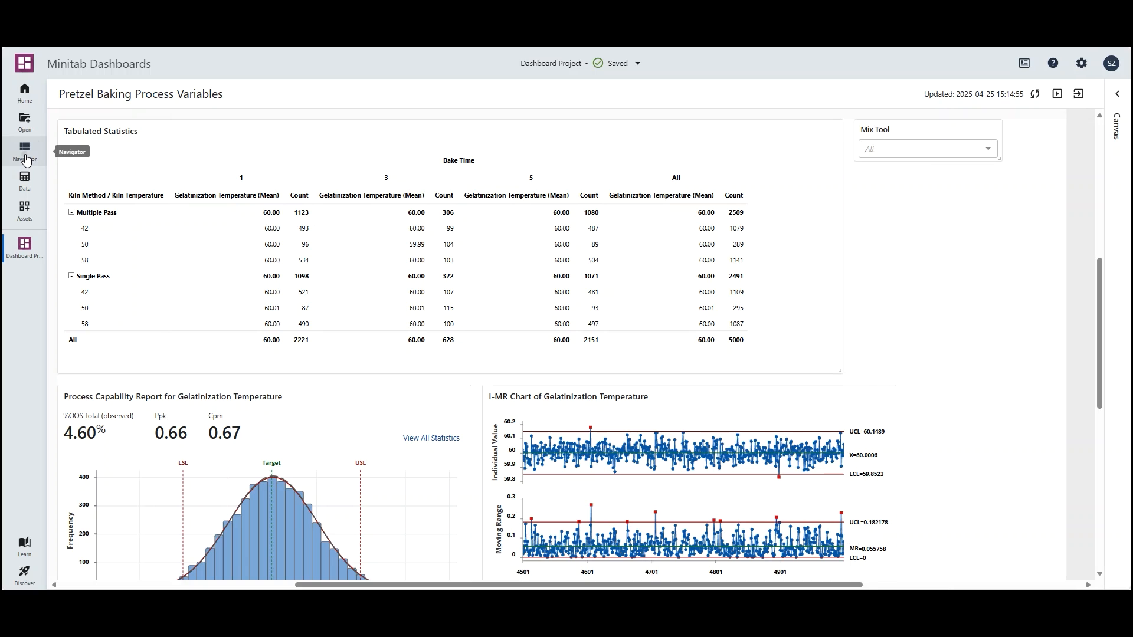
- Add a second page to the dashboard and delete it again
left_click(25, 152)
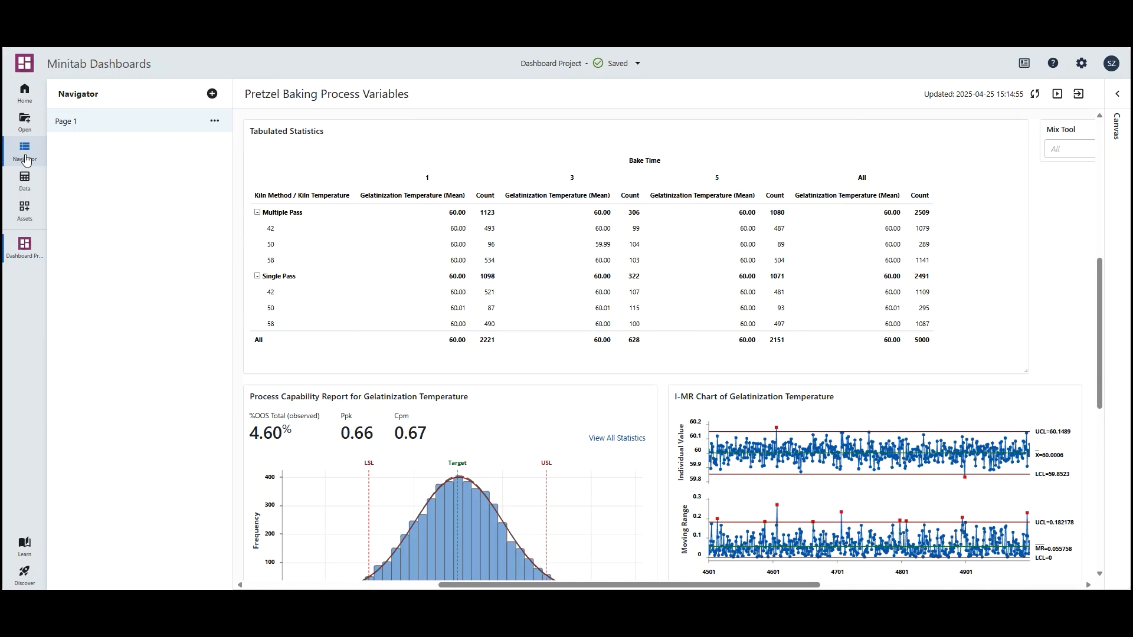
left_click(211, 94)
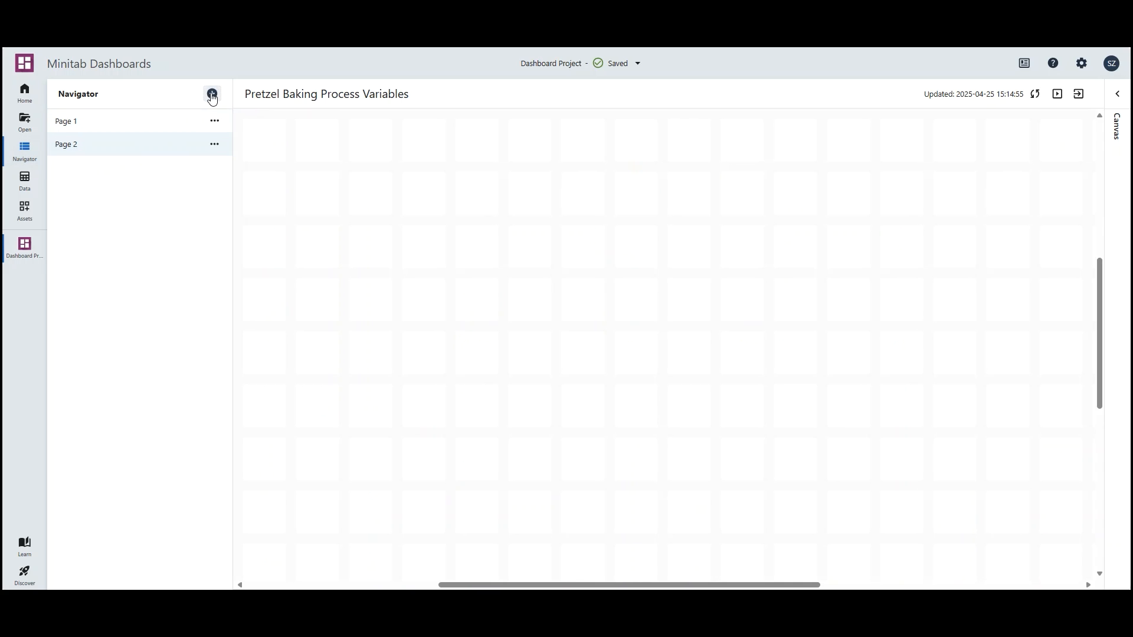
left_click(216, 145)
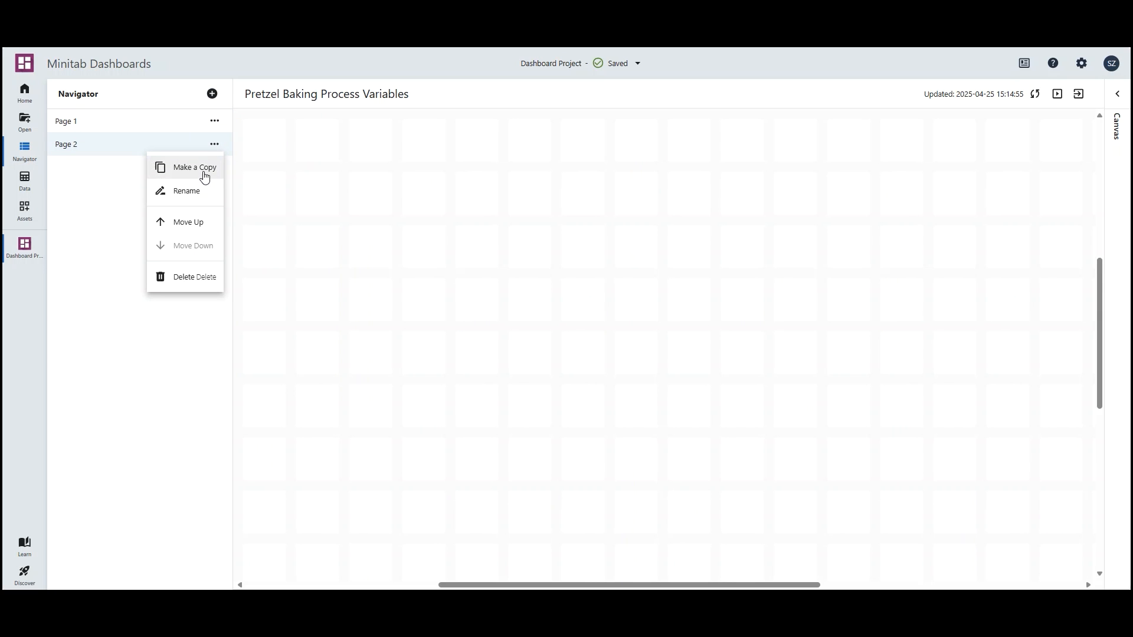
left_click(197, 278)
left_click(642, 347)
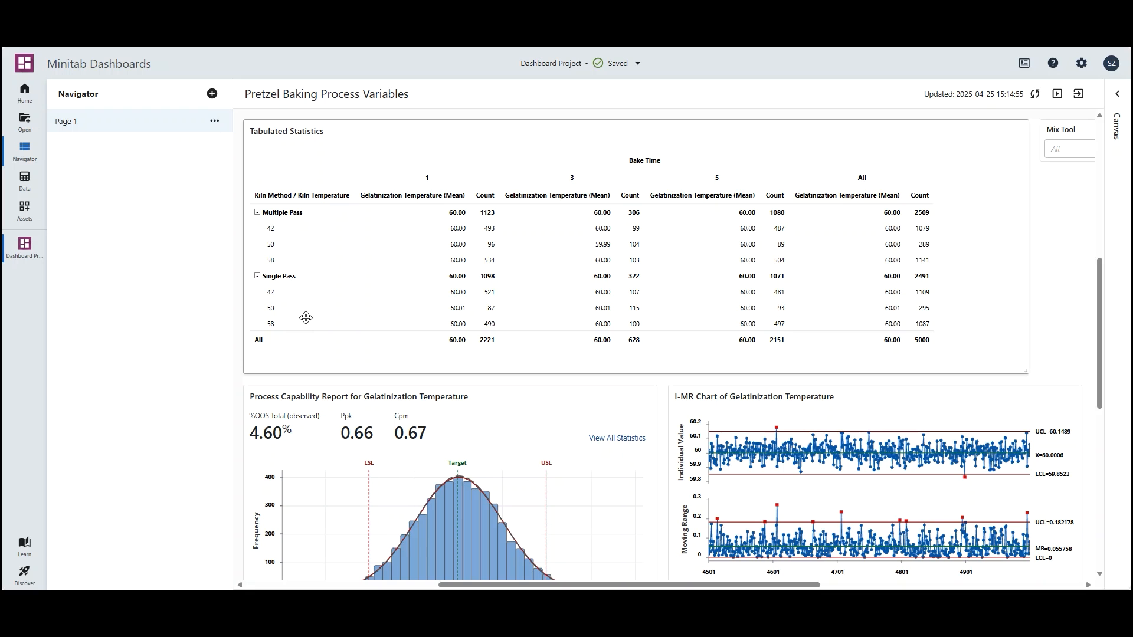
- Browse the OneDrive files to Documents > Dashboard Webinar, leave without opening a file, and hide the page list
left_click(26, 126)
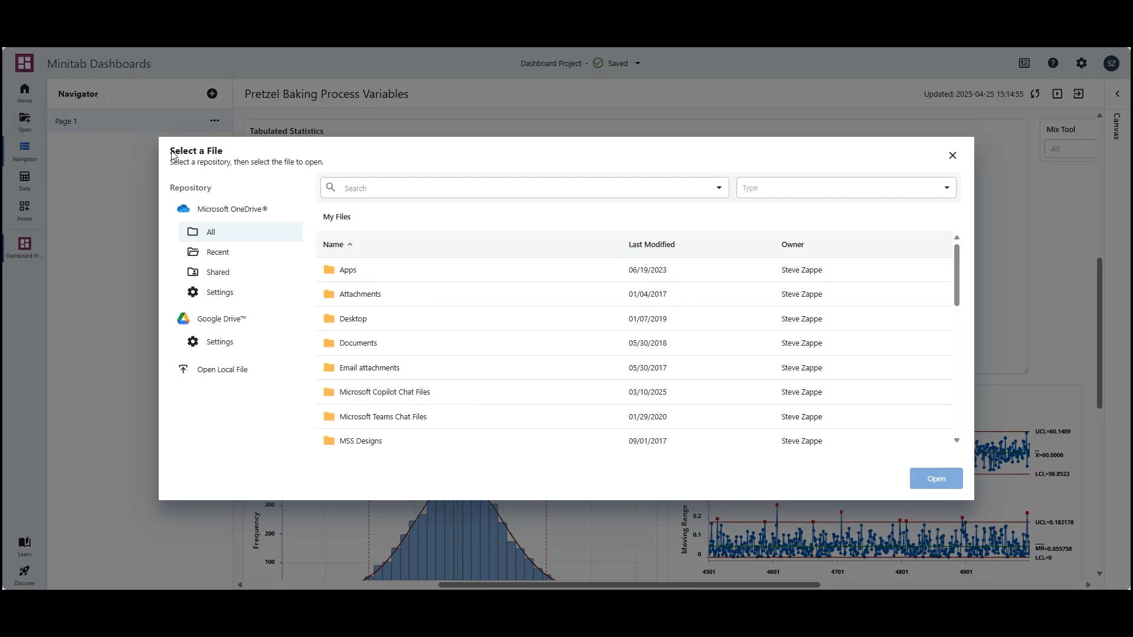
double_click(367, 344)
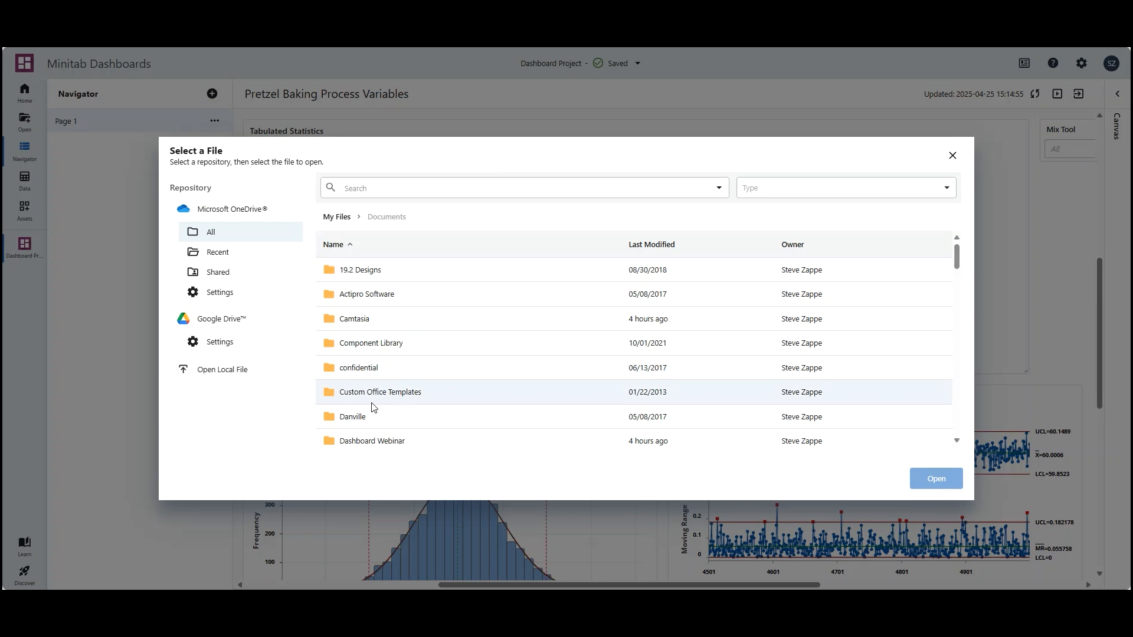
scroll(407, 374, "down", 1)
double_click(392, 391)
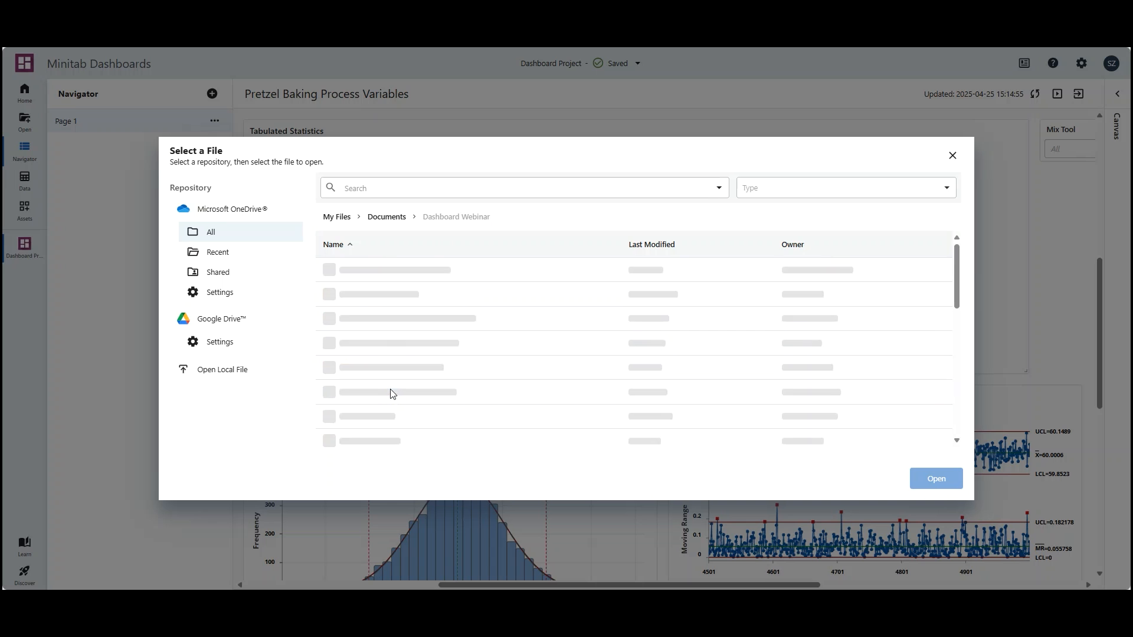
left_click(951, 157)
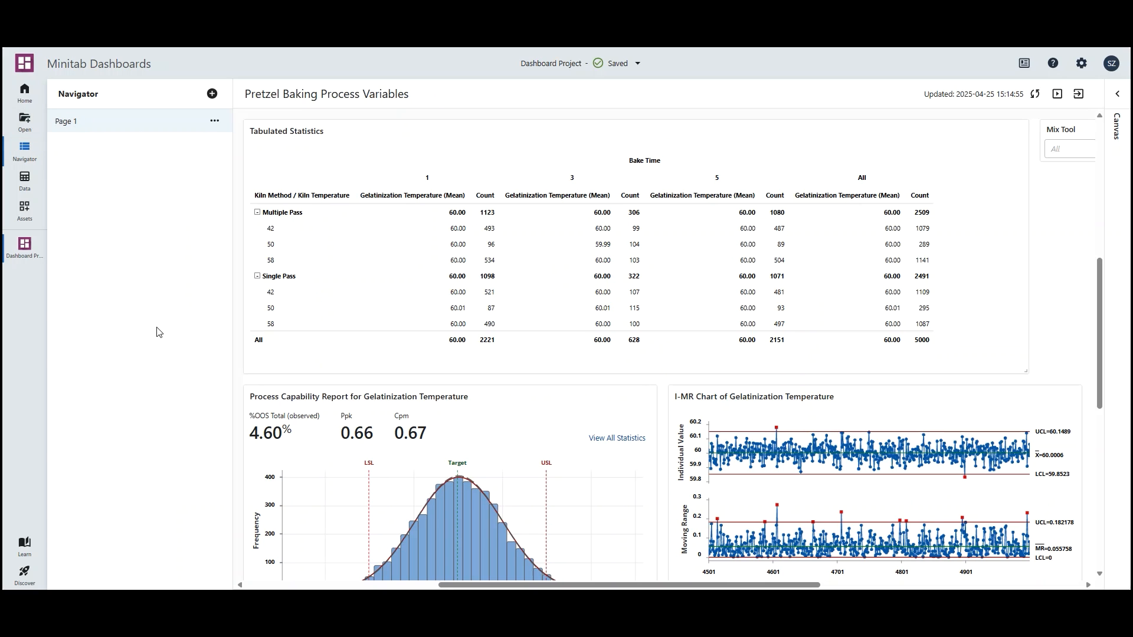
left_click(34, 155)
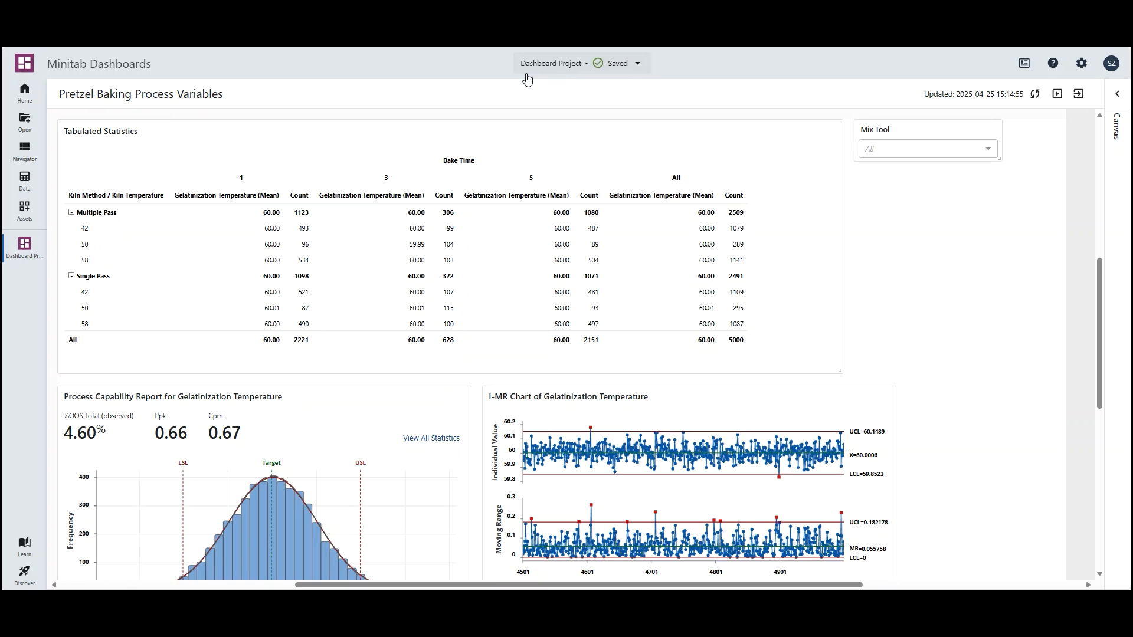
- Review the project's autosave, file name, location and sharing options, and the settings of the Mix Tool slicer
left_click(622, 65)
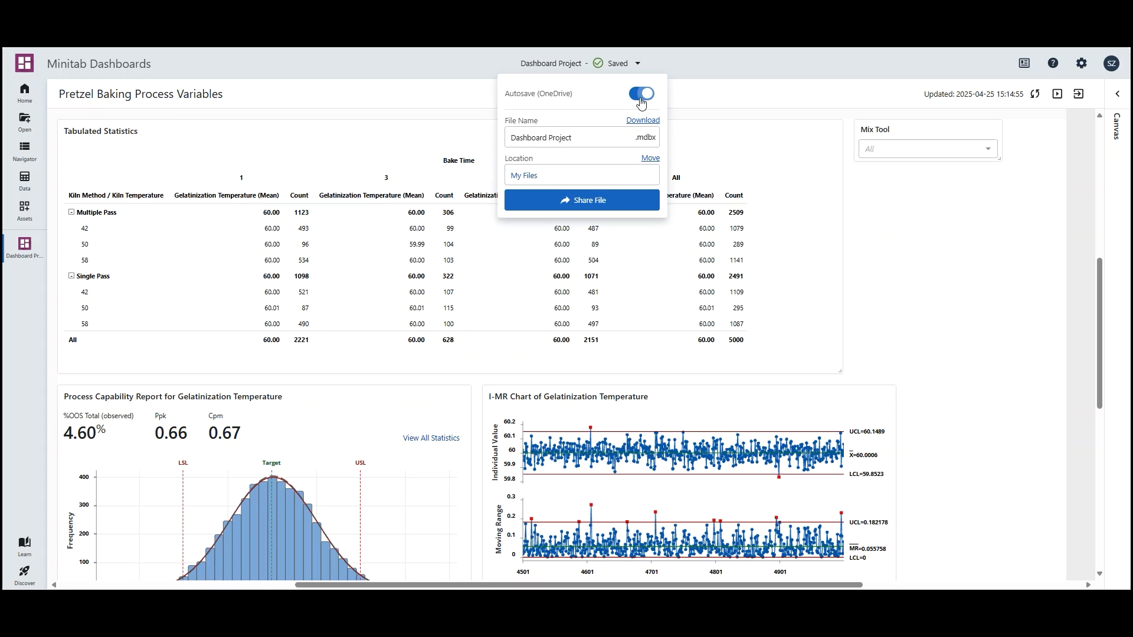
left_click(581, 139)
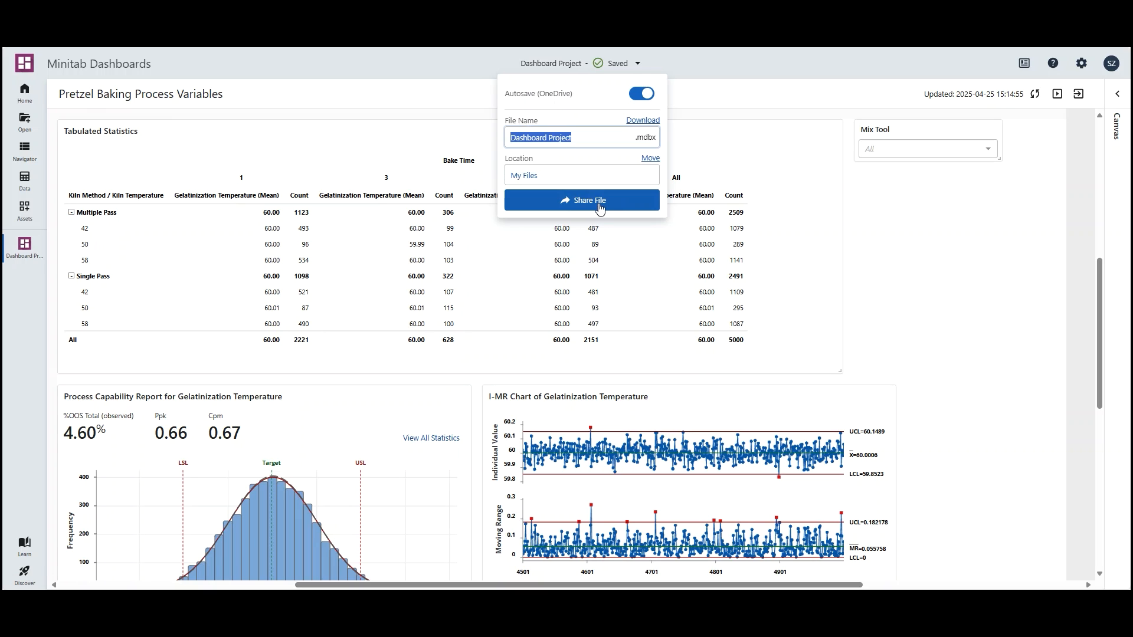
left_click(620, 66)
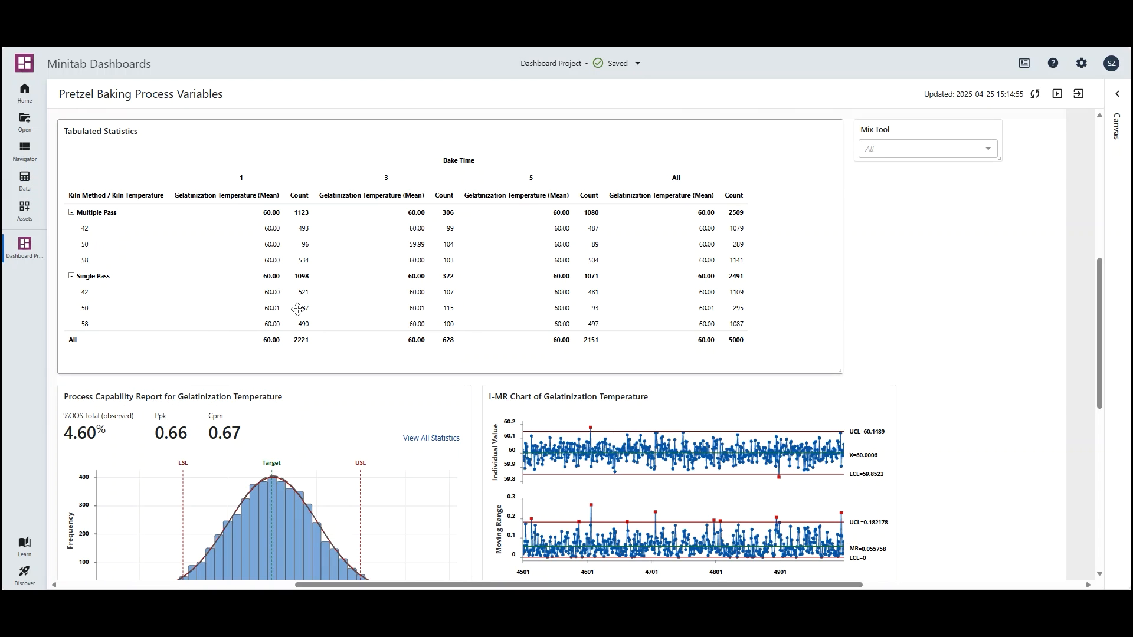
left_click(417, 253)
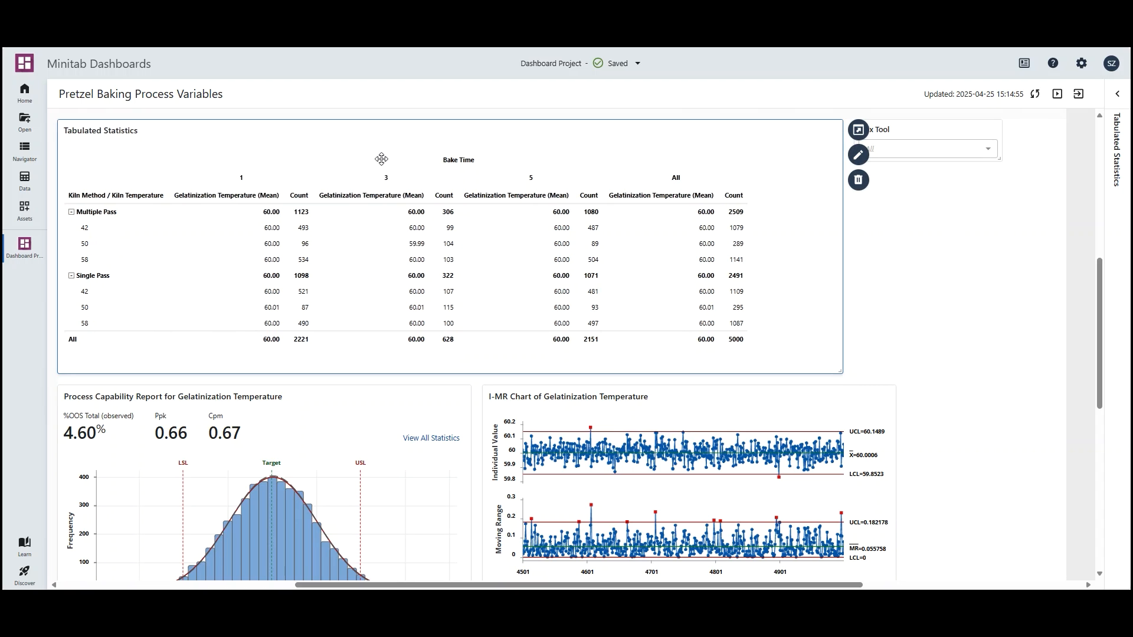
left_click(915, 127)
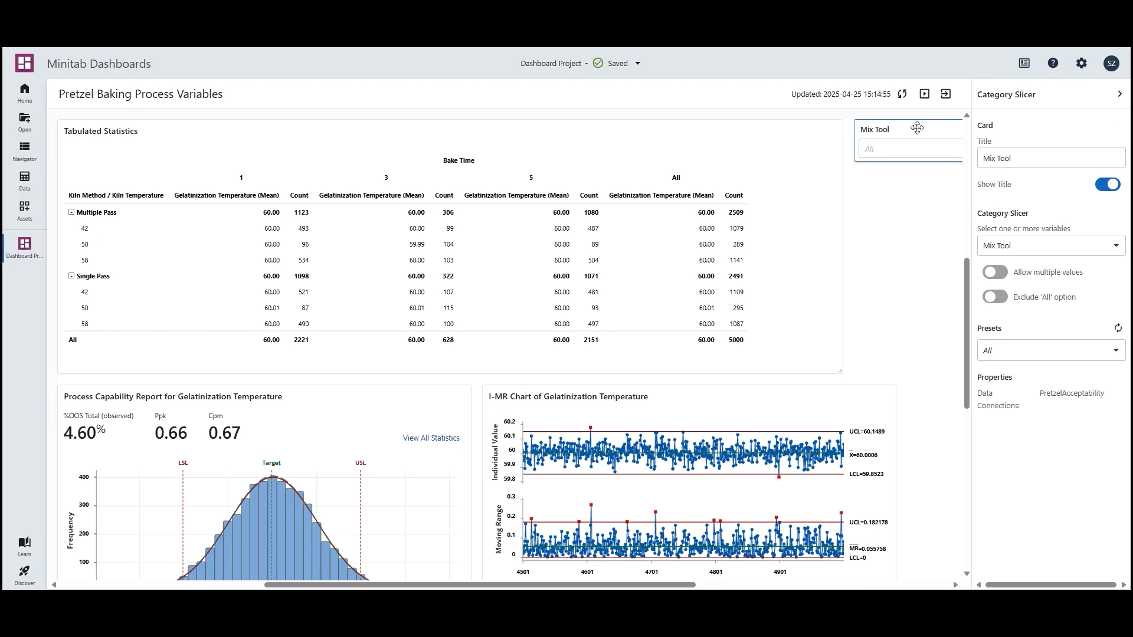
- Open the PretzelAcceptability data connection in Minitab Statistical Software
left_click(26, 186)
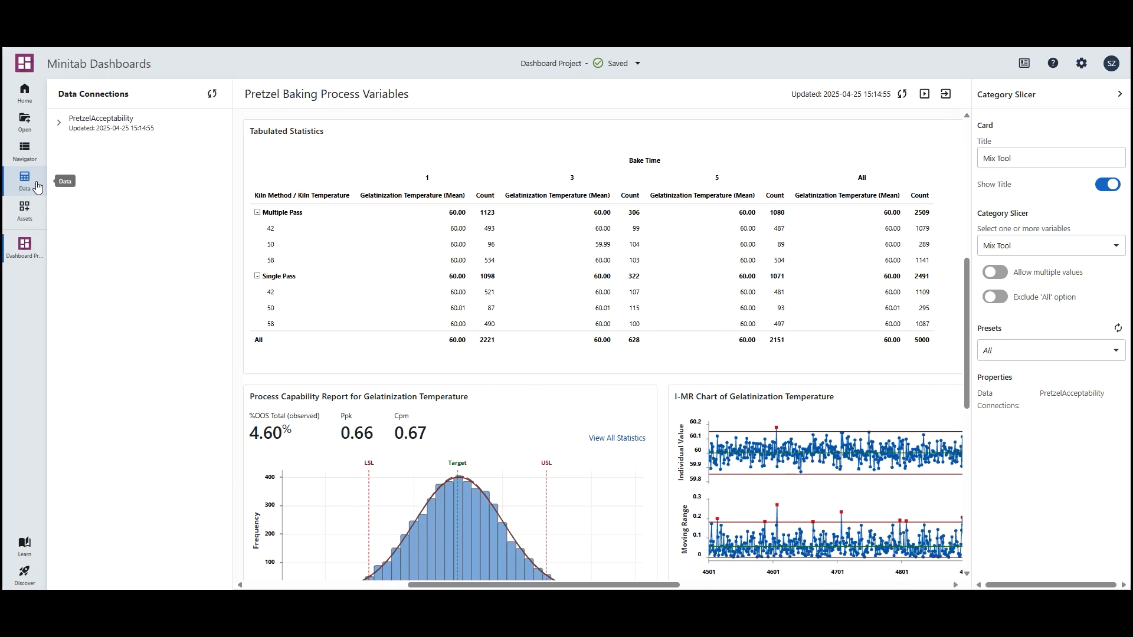
left_click(37, 187)
left_click(37, 187)
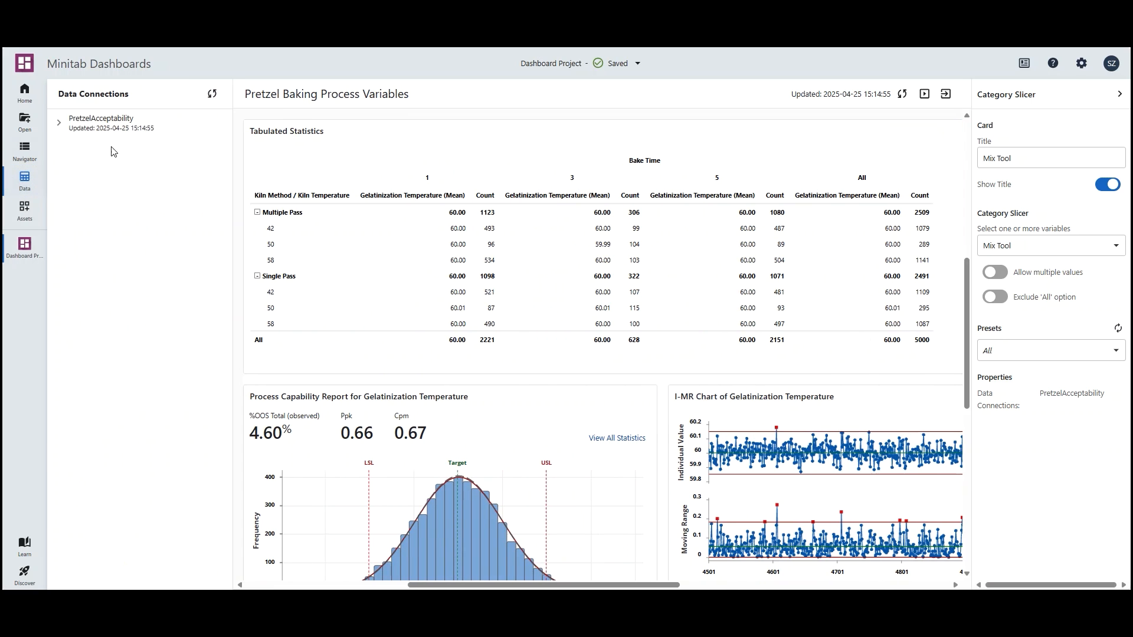
mouse_move(218, 127)
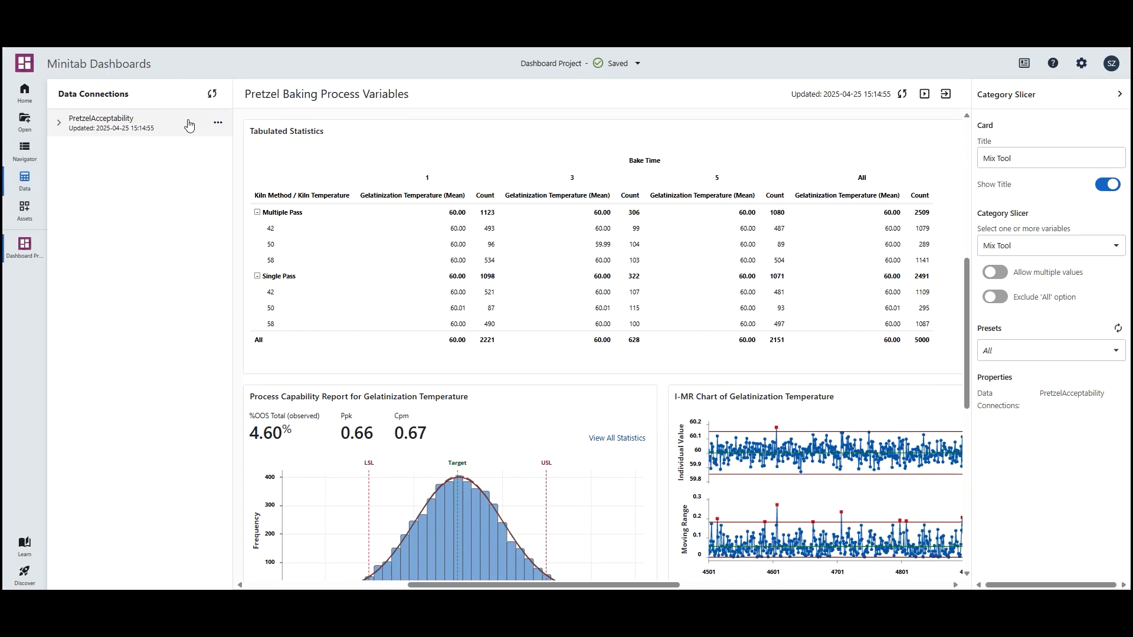
left_click(219, 125)
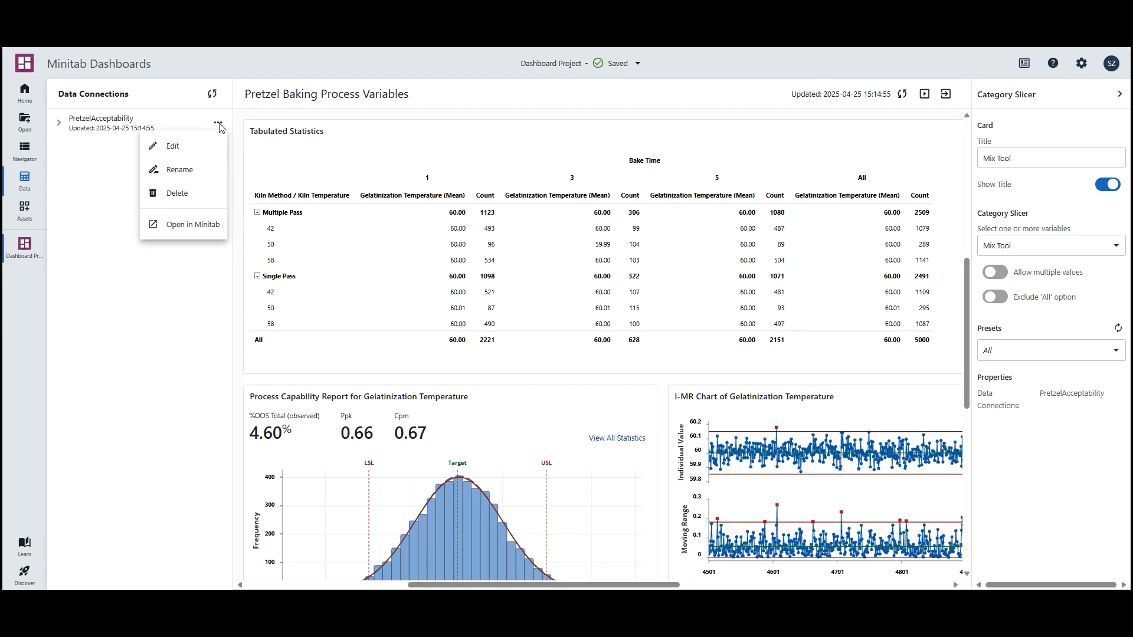
left_click(194, 227)
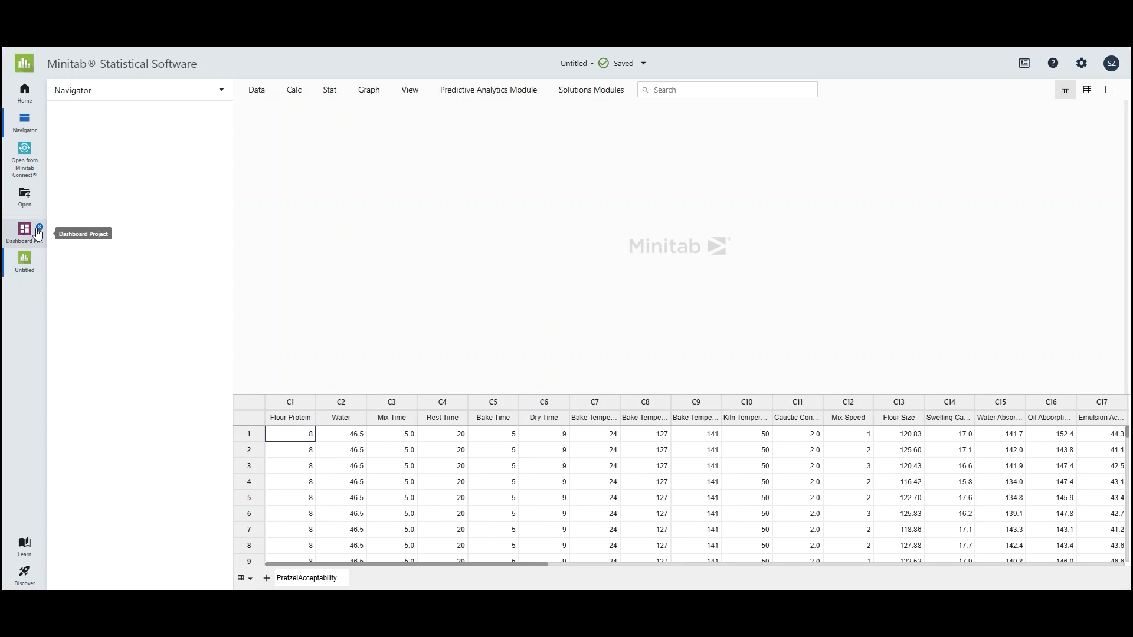
- Close the dashboard project and select the Mix Tool column in the PretzelAcceptability worksheet
left_click(39, 228)
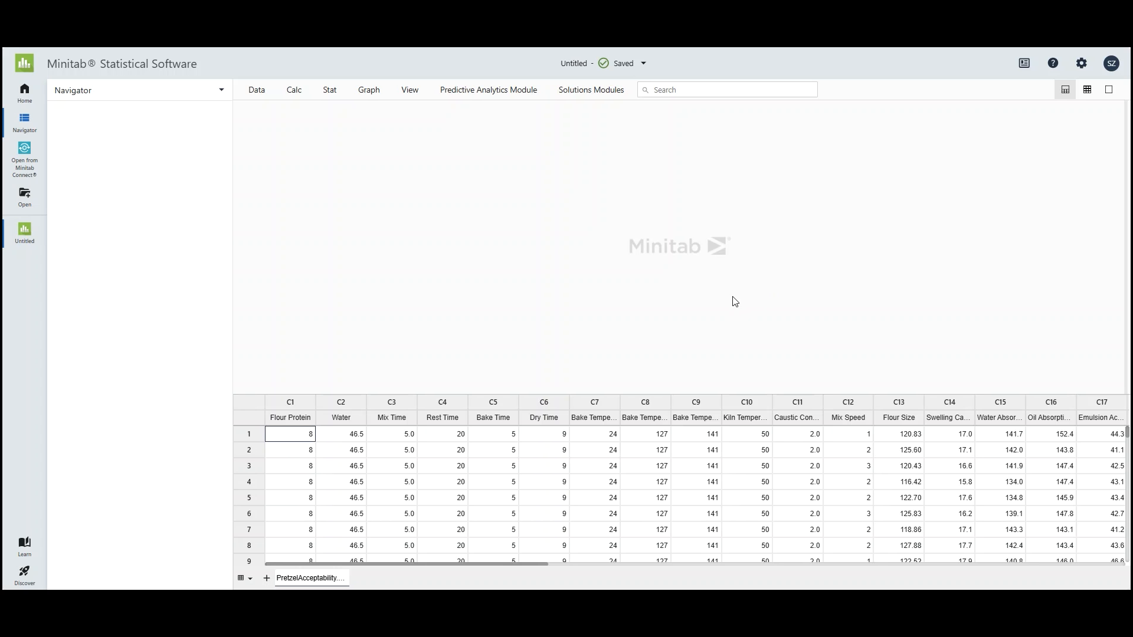
left_click_drag(532, 565, 654, 575)
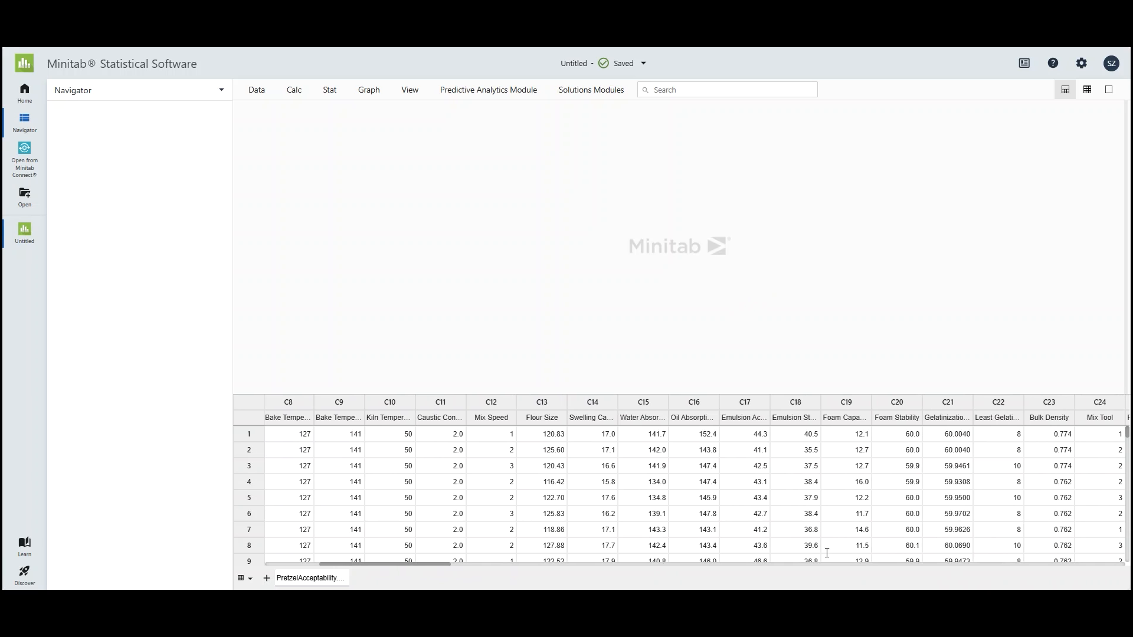
left_click_drag(437, 566, 464, 562)
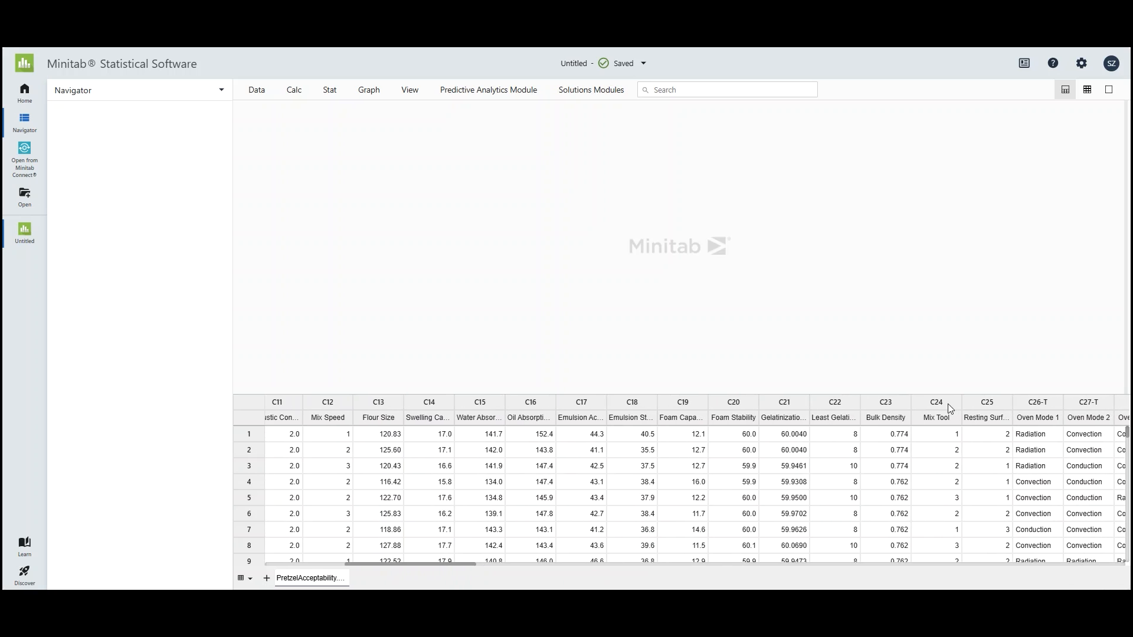
left_click(945, 403)
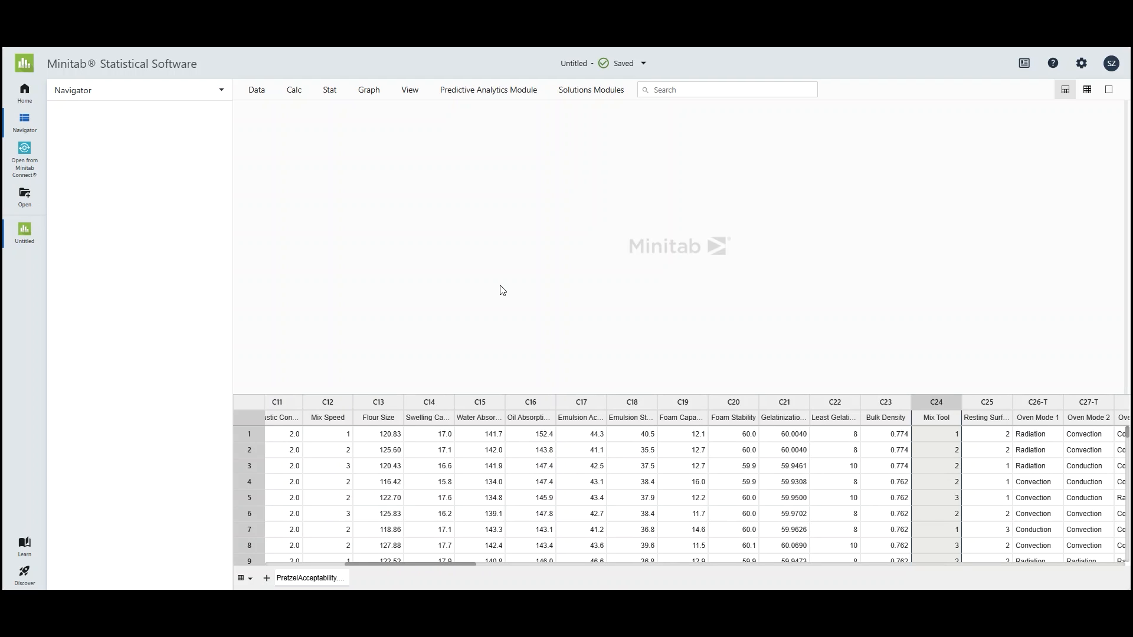
- Run a One-Way Analysis of Variance with Gelatinization Temperature as the response and Mix Tool as the factor
left_click(672, 88)
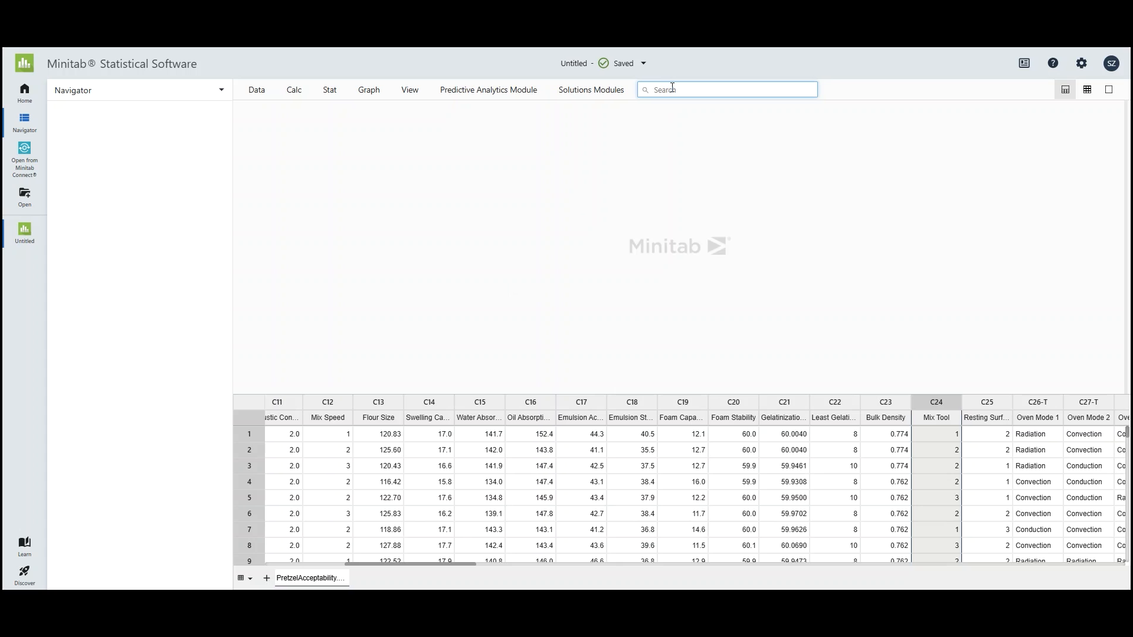
type("One Way")
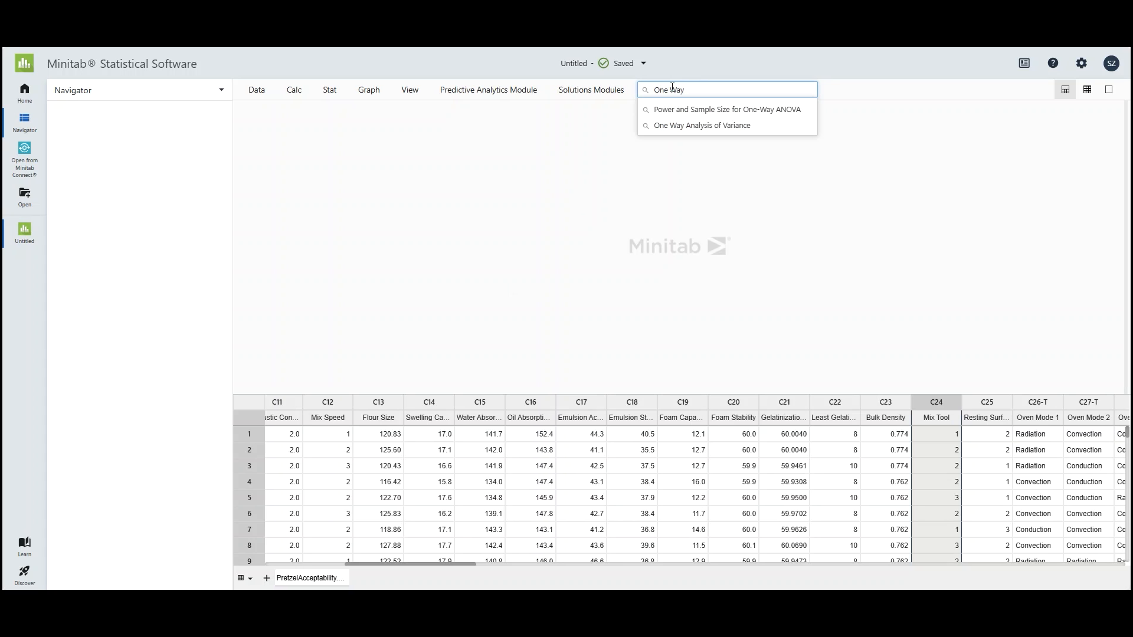
left_click(688, 125)
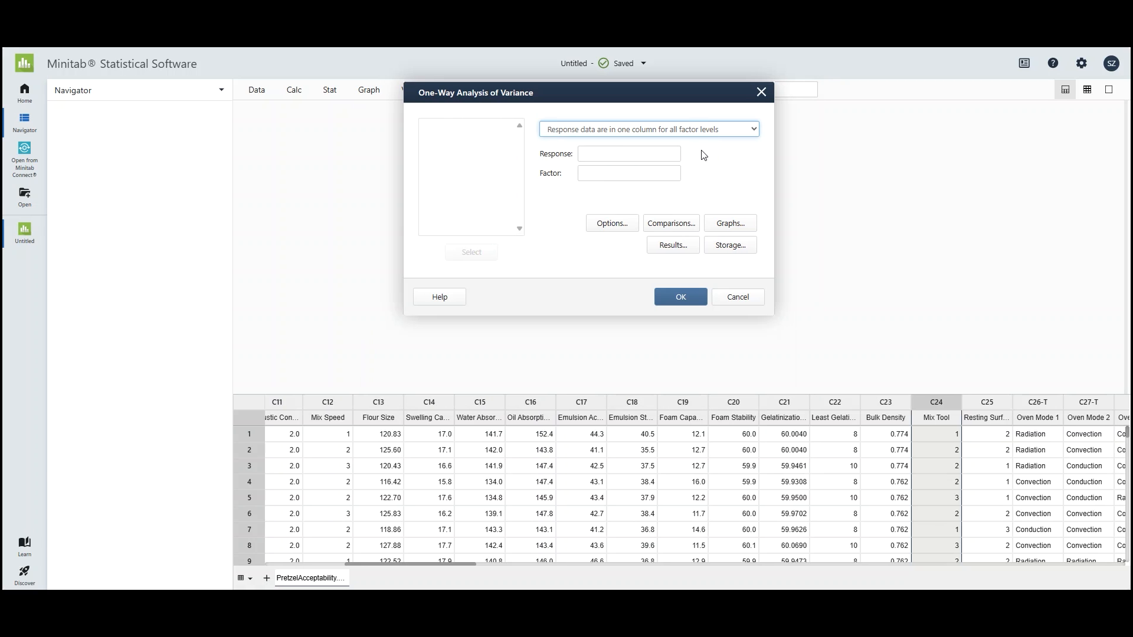
left_click_drag(518, 148, 518, 202)
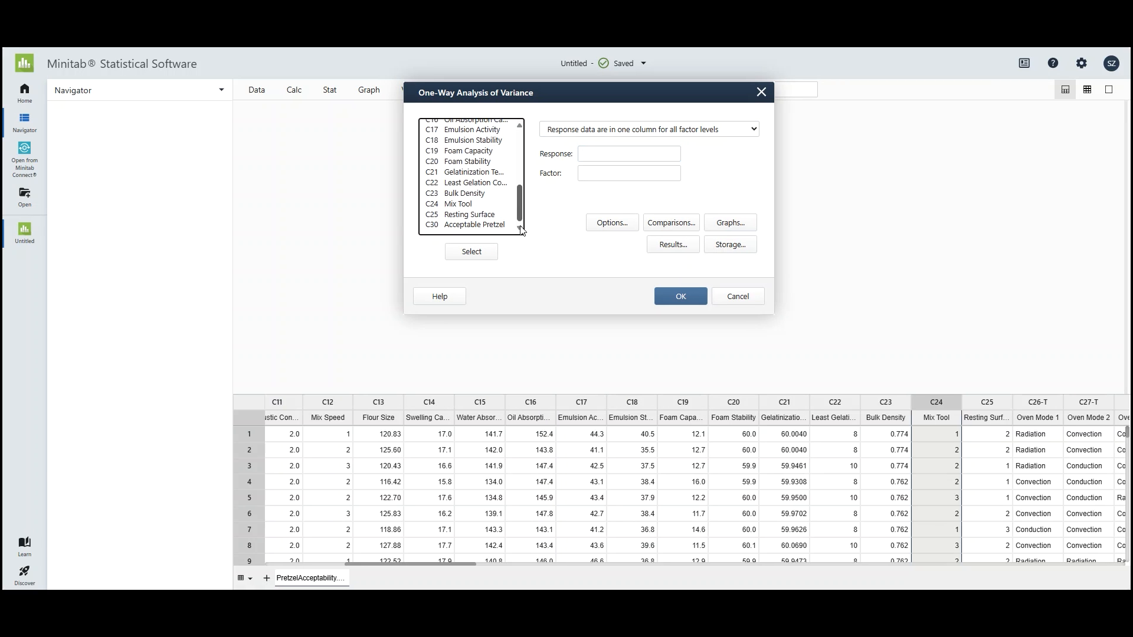
double_click(494, 173)
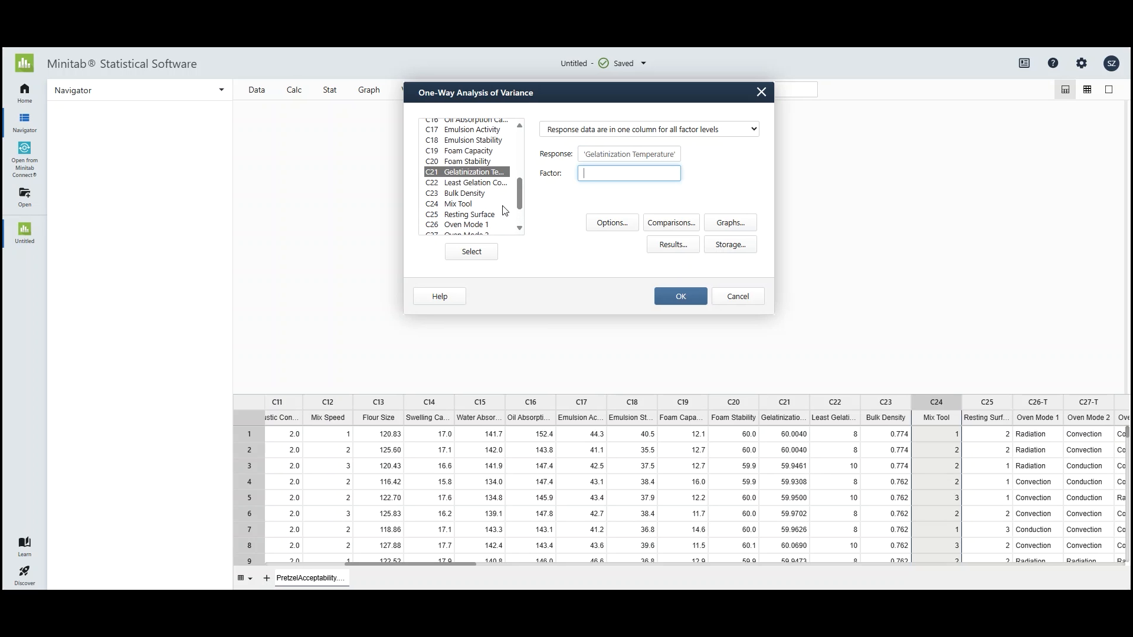
double_click(487, 204)
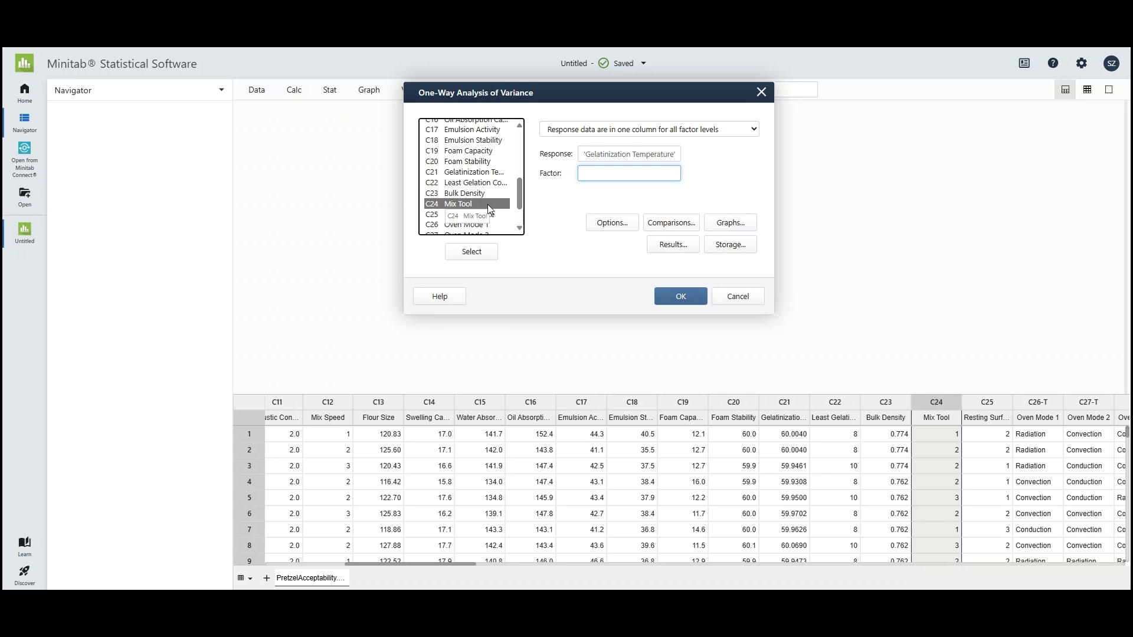
left_click(670, 297)
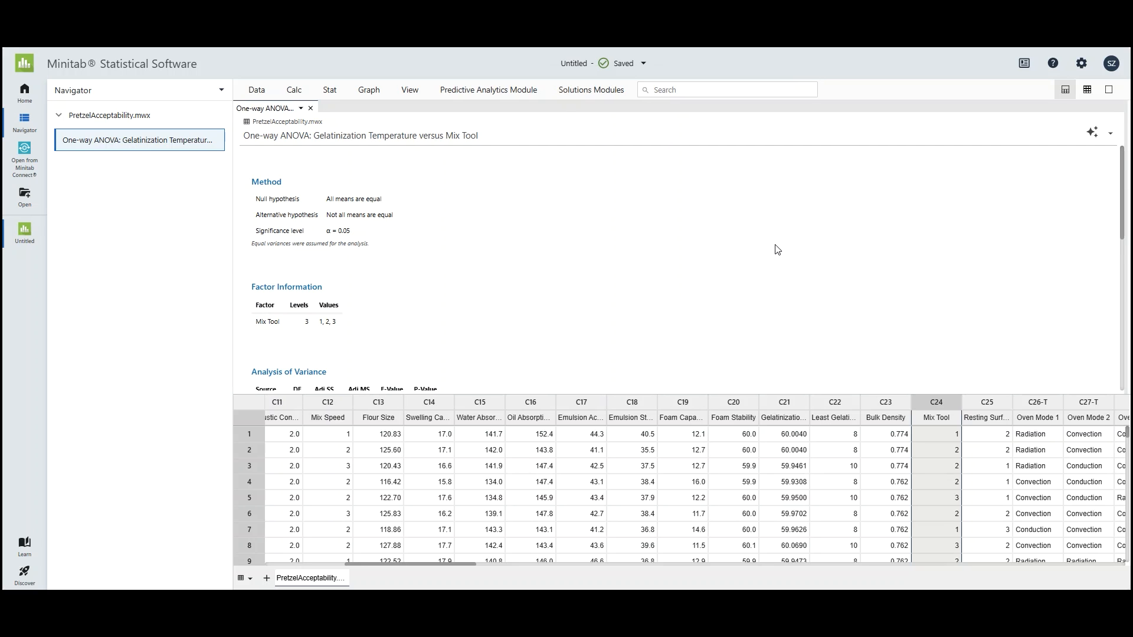
- Show only the output and review the ANOVA tables, means and interval plot of Gelatinization Temperature versus Mix Tool
left_click(1108, 91)
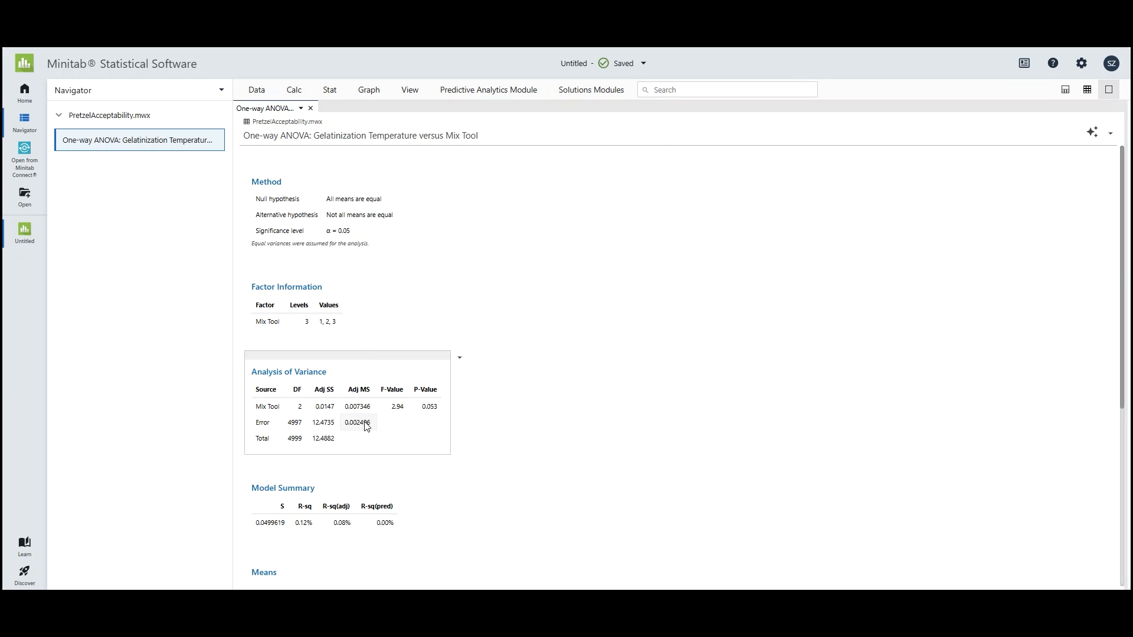
scroll(478, 451, "down", 4)
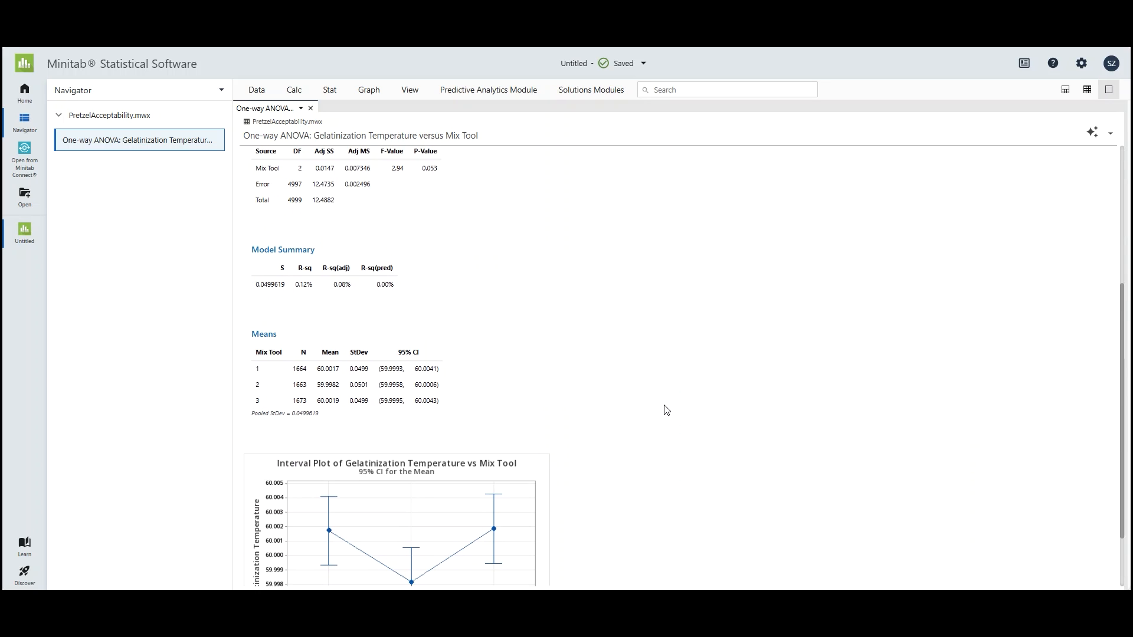
scroll(668, 410, "down", 2)
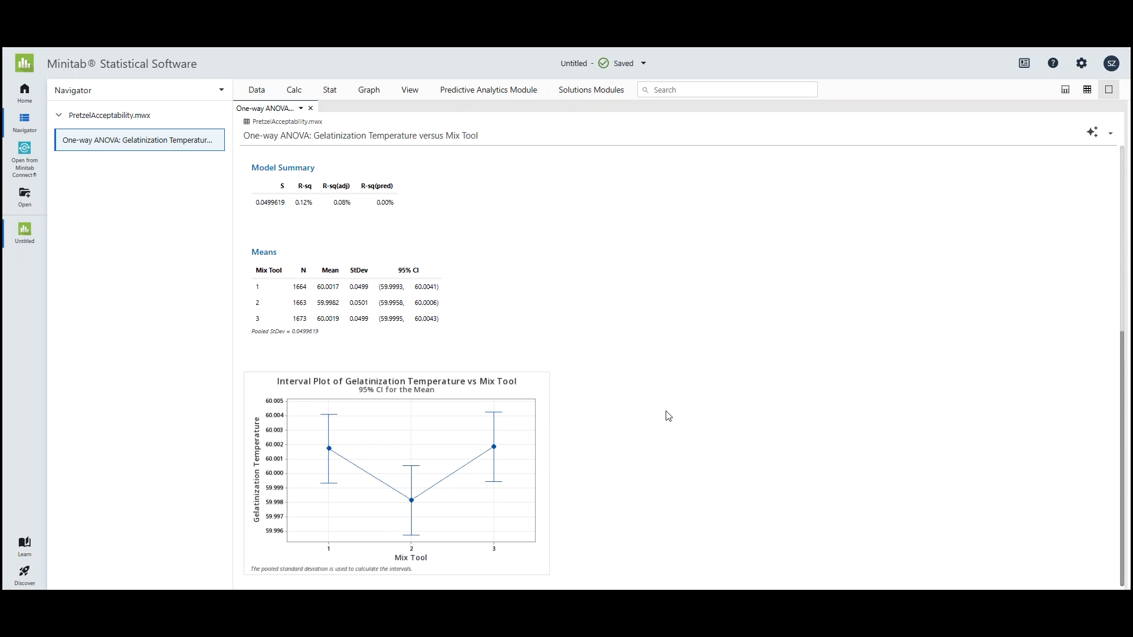
scroll(668, 416, "up", 6)
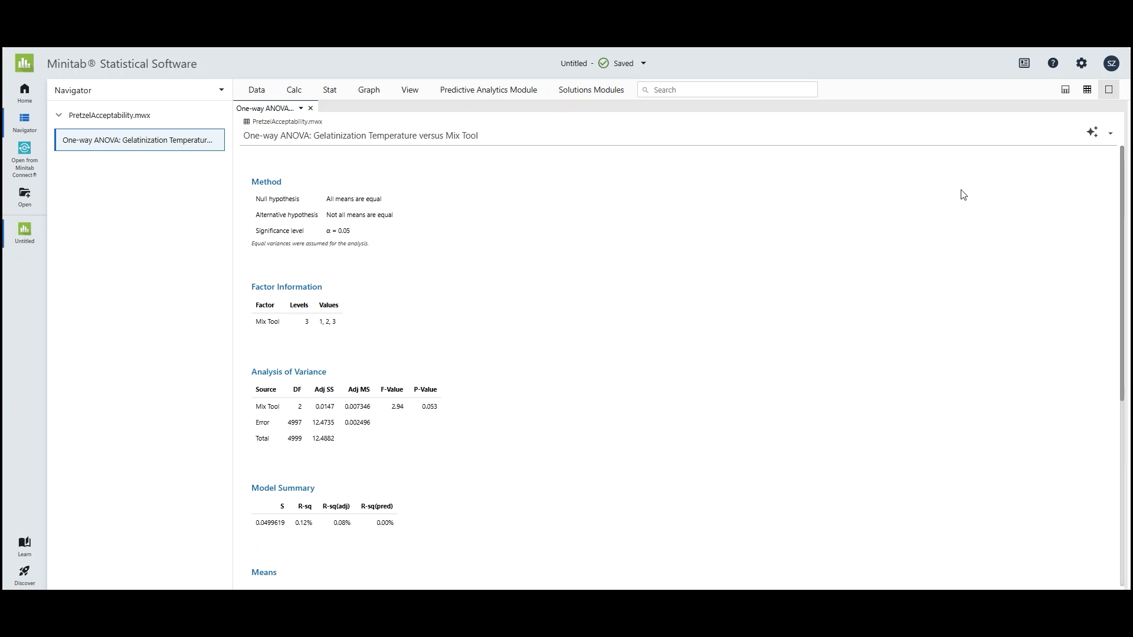
- Generate a Minitab AI summary of the one-way ANOVA and read its key findings alongside the results
left_click(1092, 135)
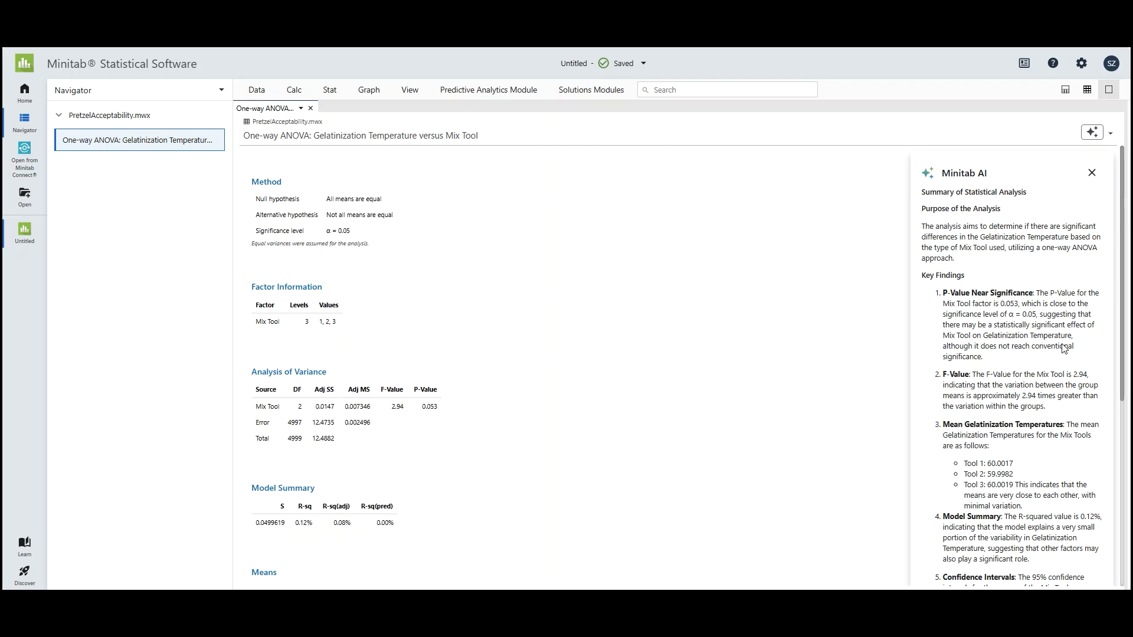
left_click_drag(1123, 351, 1126, 390)
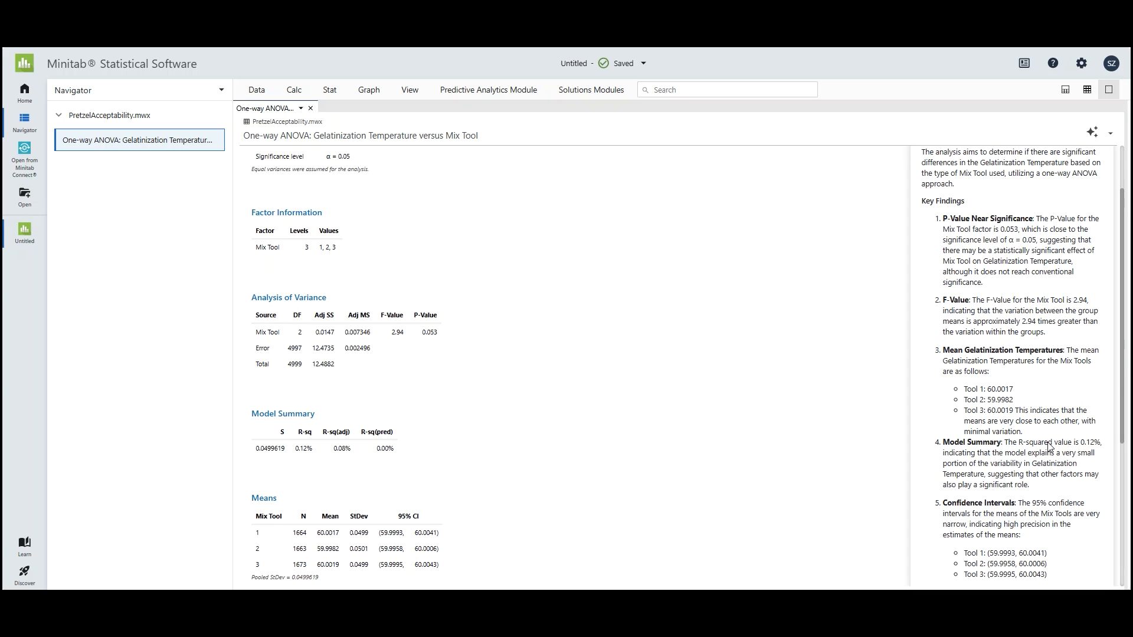
left_click_drag(1123, 267, 1124, 367)
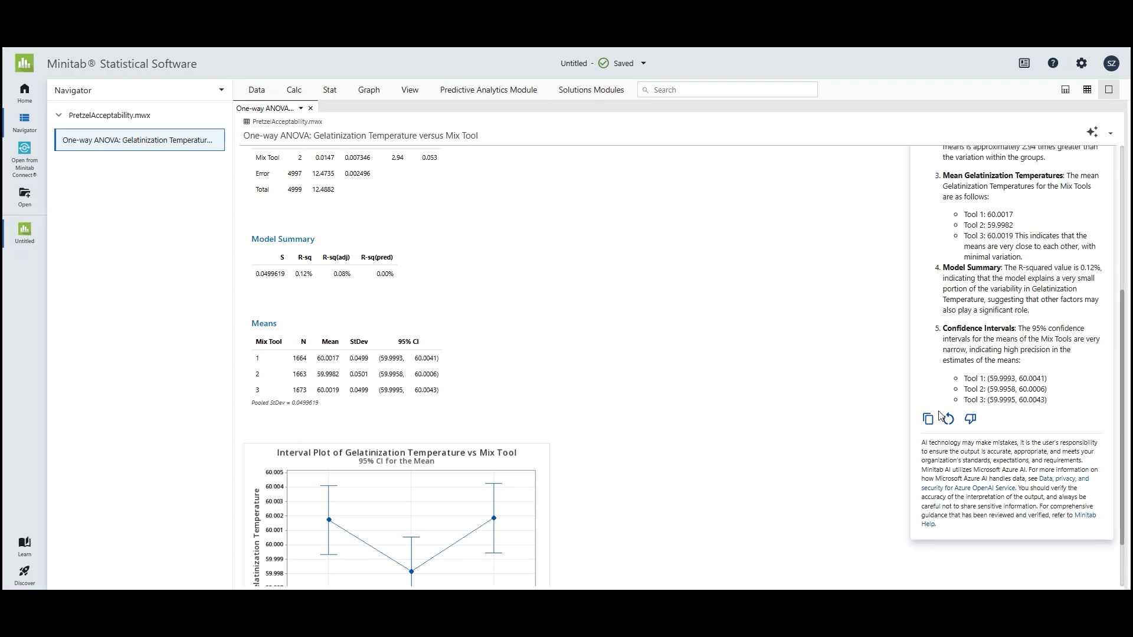
left_click_drag(1123, 302, 1121, 165)
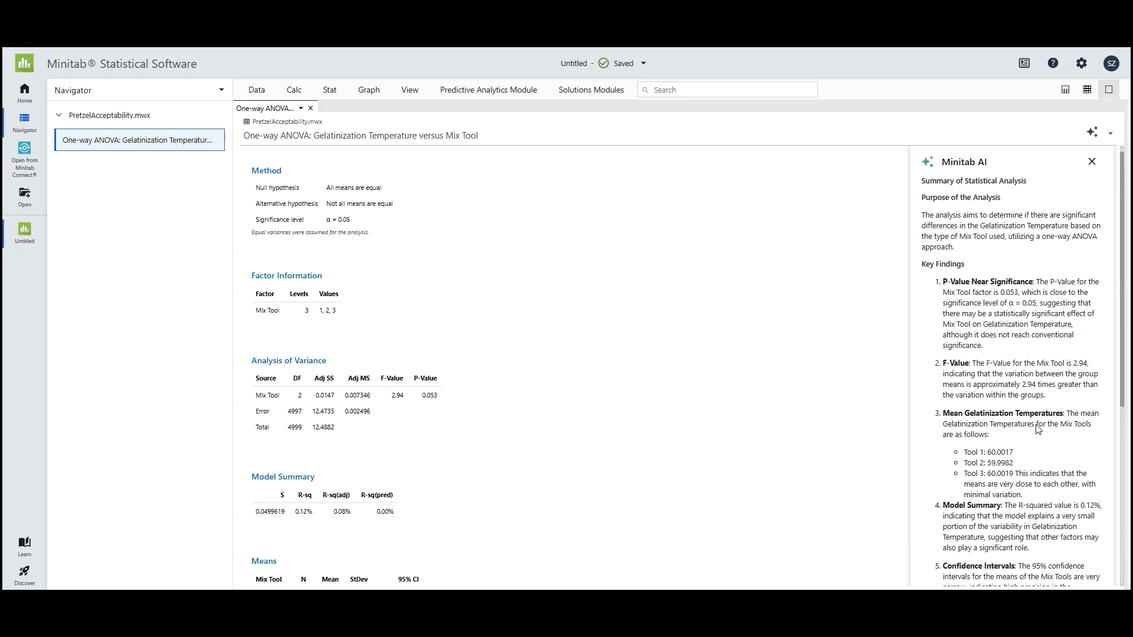
left_click_drag(1122, 390, 1122, 502)
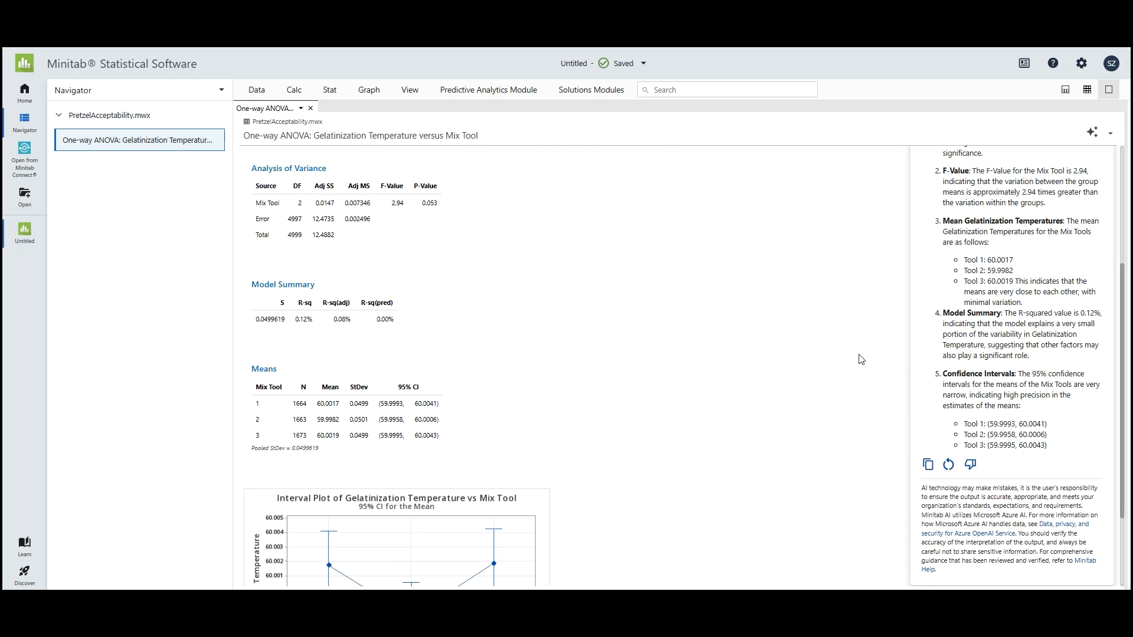
left_click_drag(1127, 283, 1129, 159)
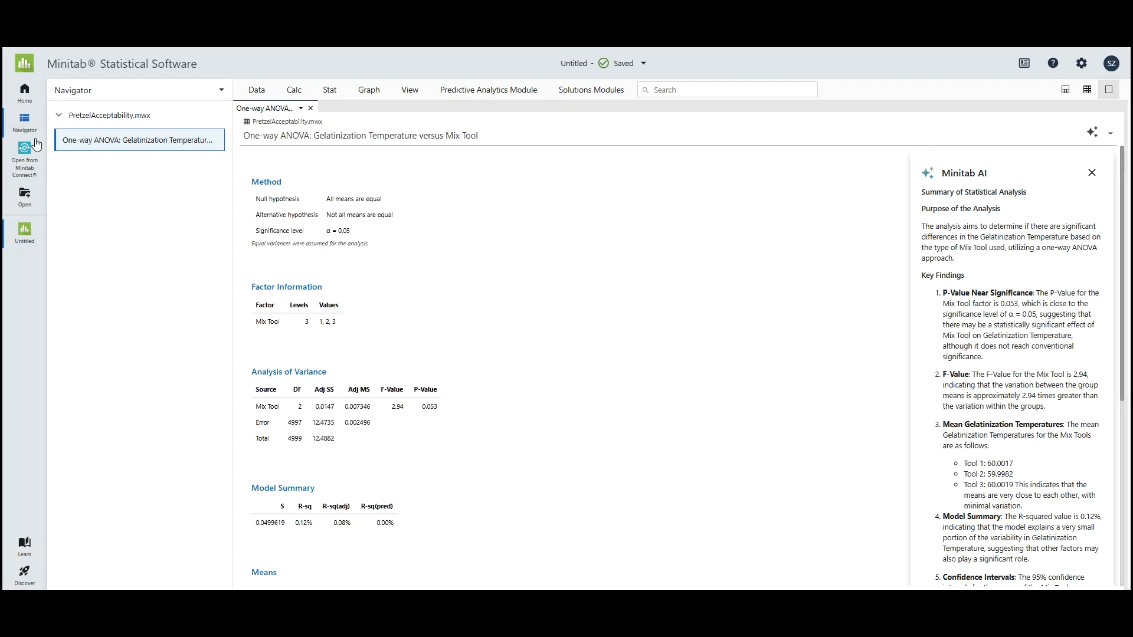
- Return to the Minitab Solution Center home page and open the Microsoft OneDrive repository settings
left_click(25, 94)
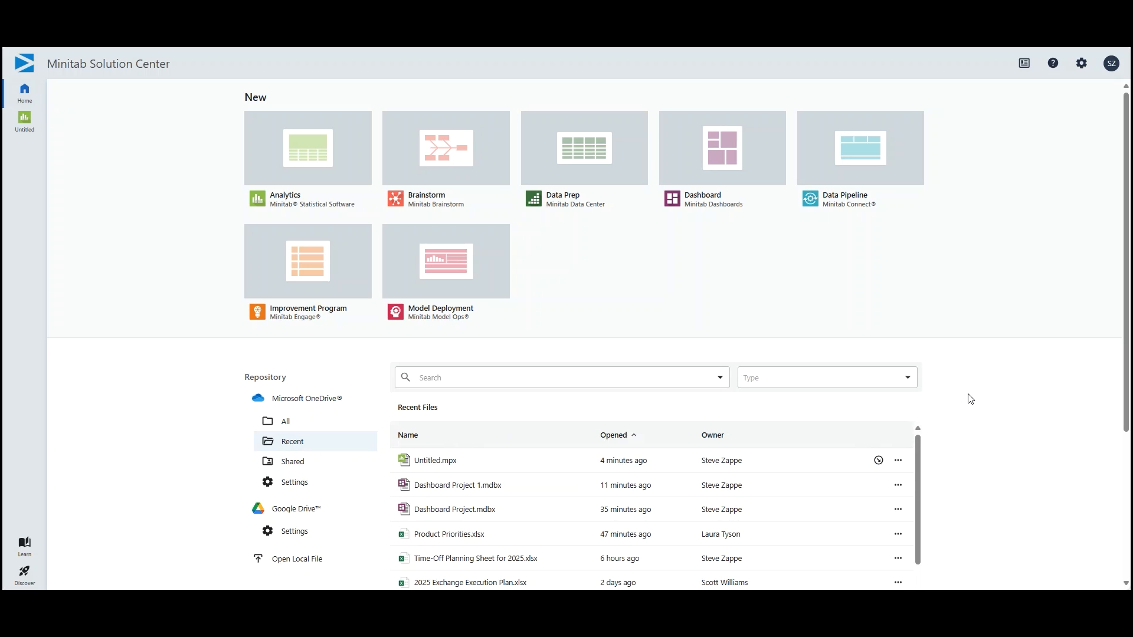
left_click(297, 484)
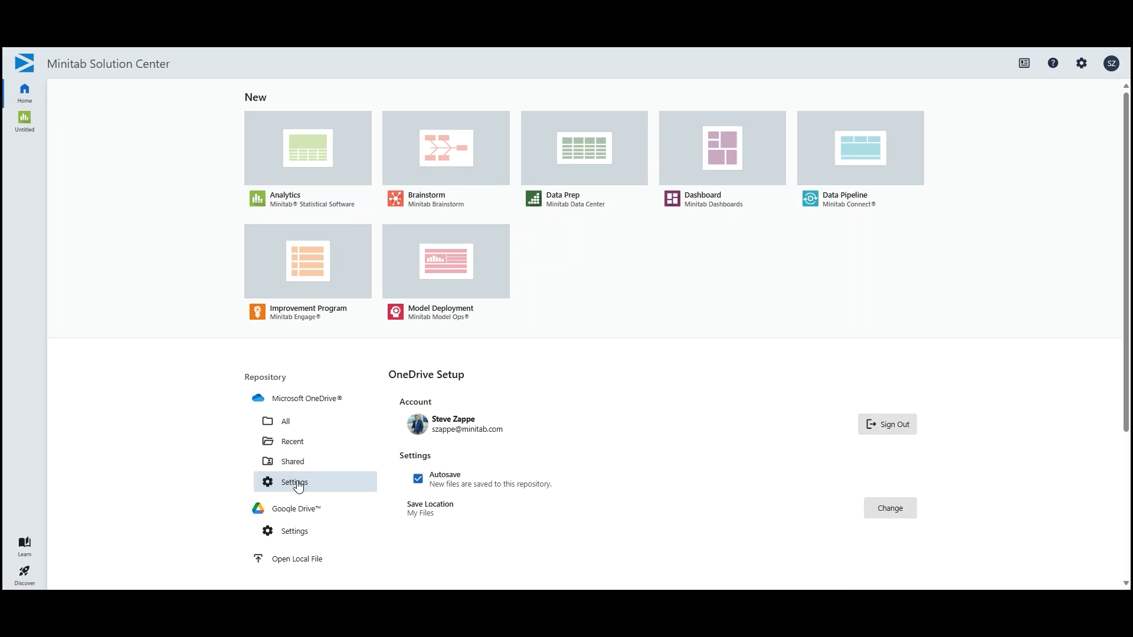